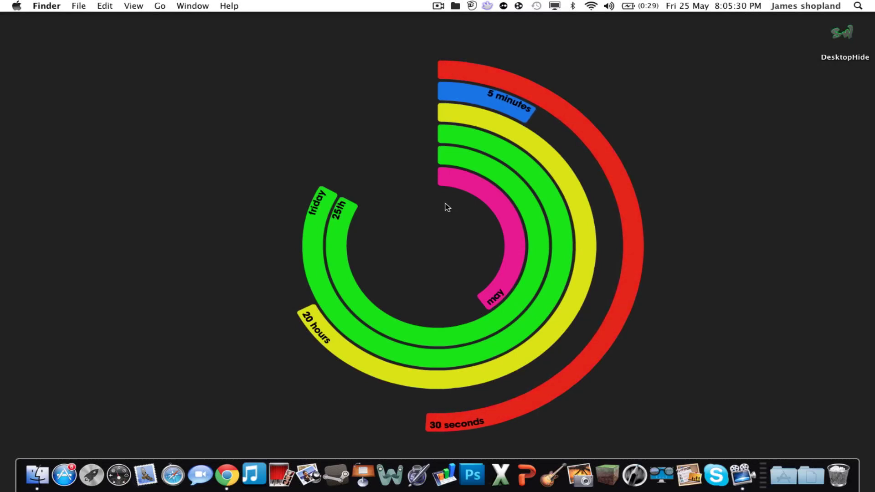
Drag across the Finder desktop showing the full-screen PolarClock wallpaper.
{"action": "left_click_drag", "start_coordinate": [231, 53], "coordinate": [661, 437]}
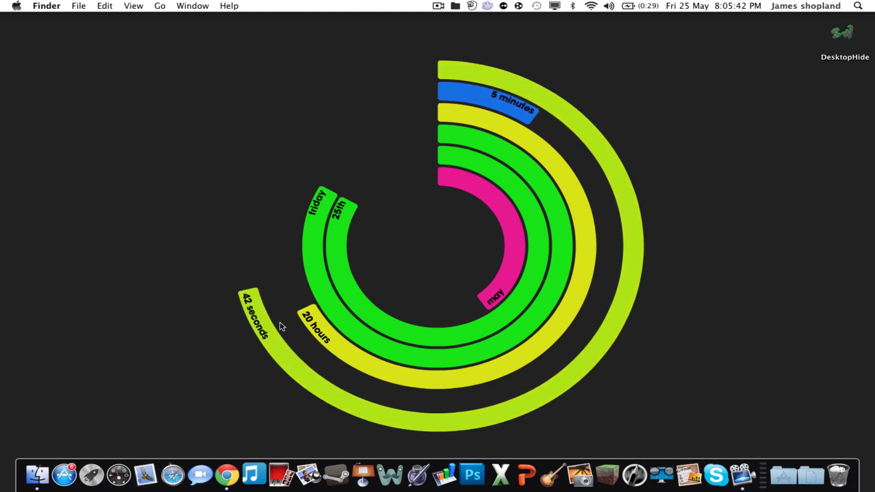
Restore Chrome and download the Wallsaver 2.5.3 disk image from wallsaverapp.com.
{"action": "left_click", "coordinate": [227, 470]}
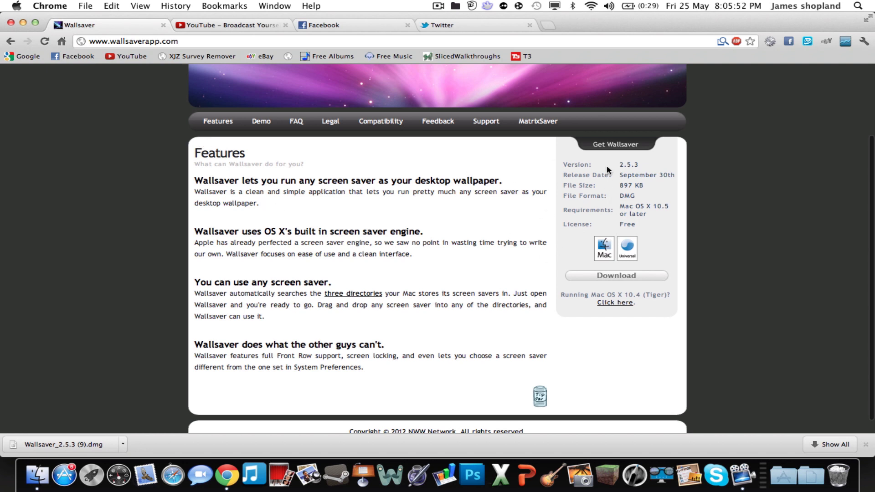
{"action": "left_click_drag", "start_coordinate": [586, 144], "coordinate": [641, 150]}
{"action": "left_click", "coordinate": [606, 283]}
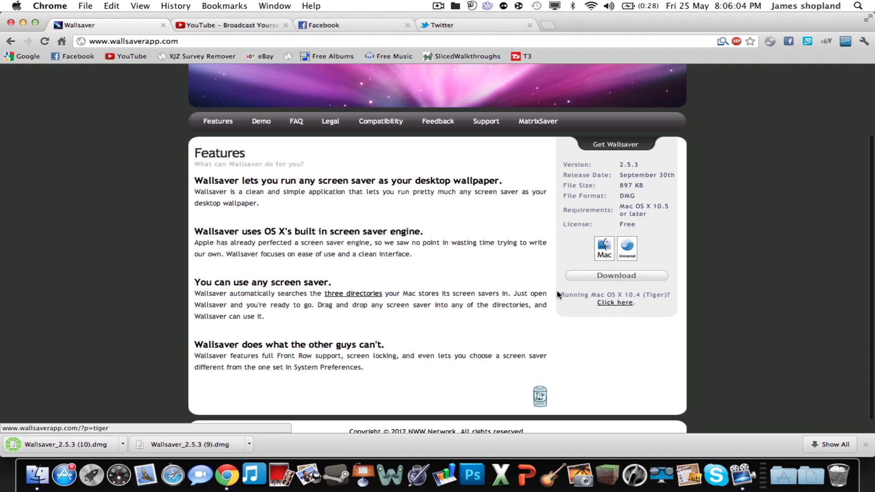
{"action": "left_click_drag", "start_coordinate": [554, 291], "coordinate": [628, 292]}
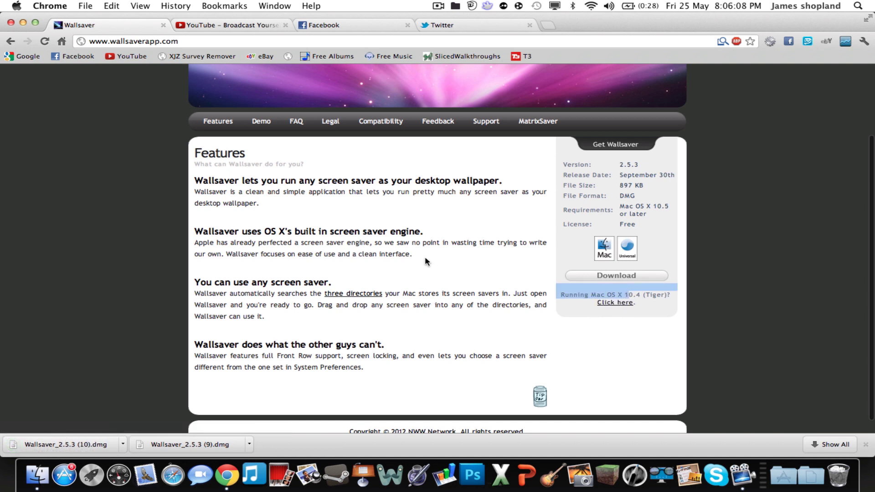
Minimize Chrome, launch Wallsaver from the Applications stack, and move its window upper left.
{"action": "left_click", "coordinate": [23, 22]}
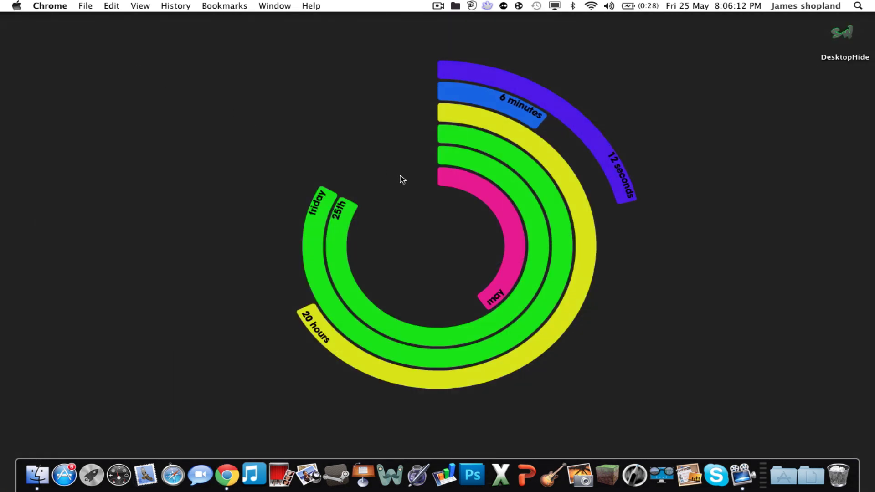
{"action": "left_click", "coordinate": [785, 477]}
{"action": "scroll", "coordinate": [740, 310], "scroll_direction": "down", "scroll_amount": 5}
{"action": "scroll", "coordinate": [741, 272], "scroll_direction": "down", "scroll_amount": 15}
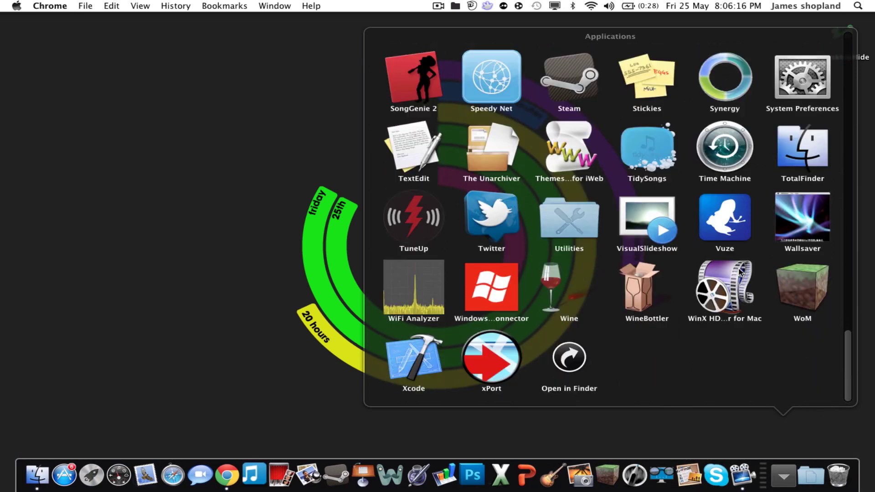
{"action": "left_click", "coordinate": [795, 218]}
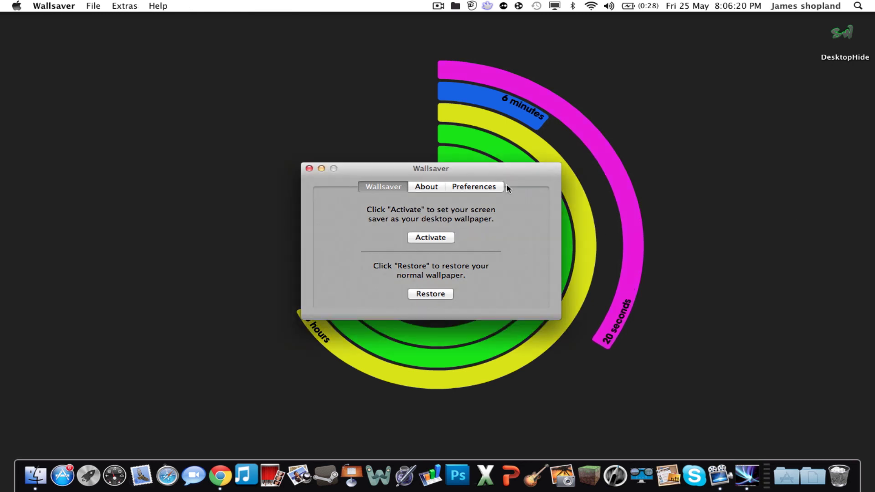
{"action": "left_click_drag", "start_coordinate": [442, 172], "coordinate": [186, 140]}
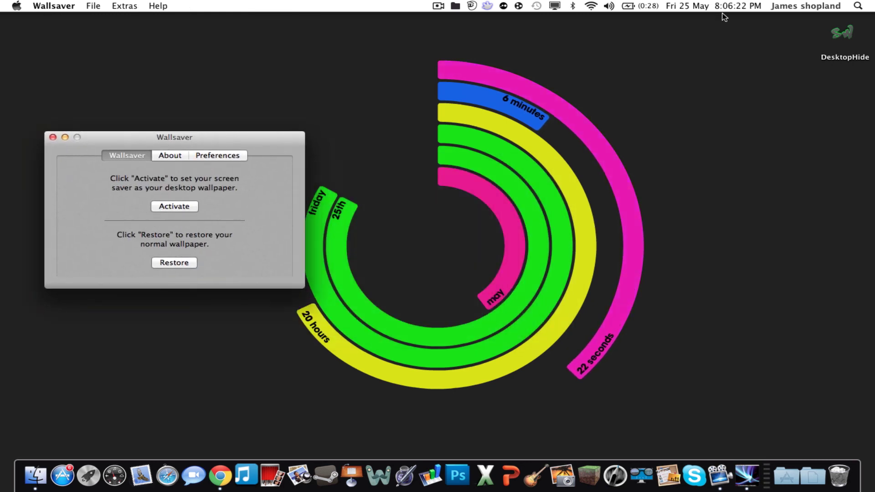
Find System Preferences via a Spotlight search for 'system' and open Desktop & Screen Saver.
{"action": "left_click", "coordinate": [860, 6]}
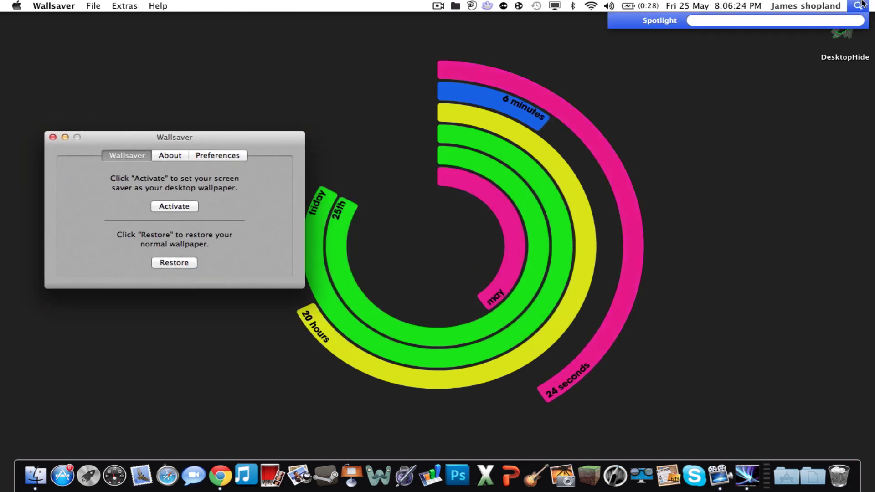
{"action": "type", "text": "system"}
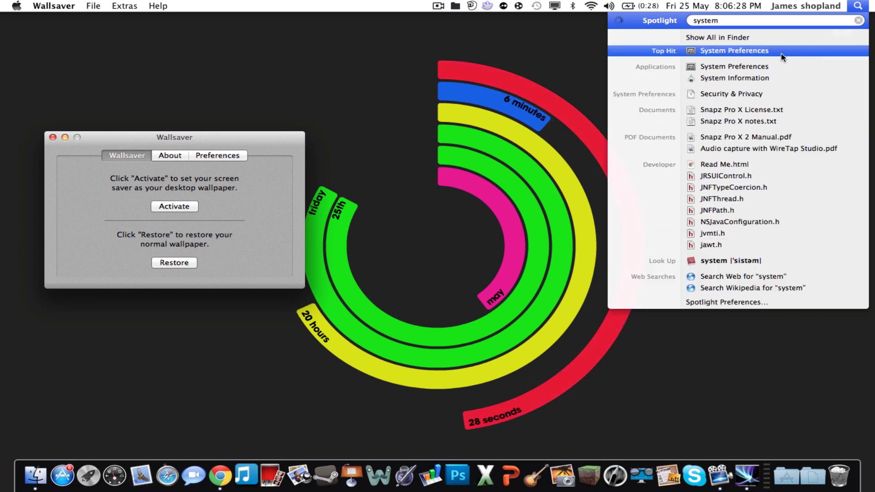
{"action": "left_click", "coordinate": [735, 52]}
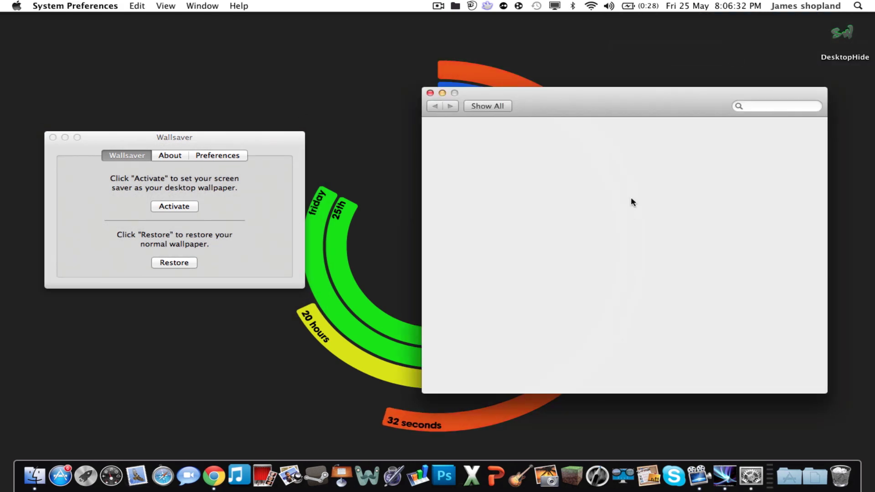
{"action": "left_click", "coordinate": [489, 144]}
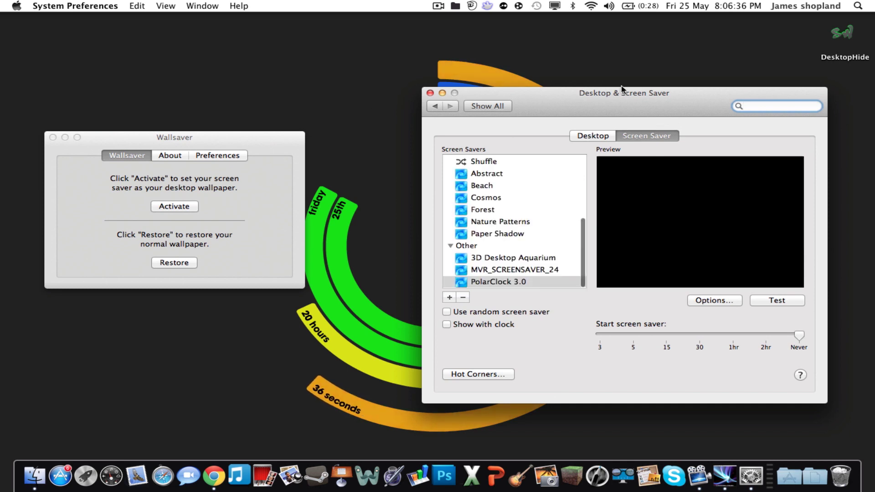
Rearrange the screen saver settings and Wallsaver windows so both are visible.
{"action": "left_click_drag", "start_coordinate": [626, 98], "coordinate": [567, 82]}
{"action": "left_click", "coordinate": [219, 147]}
{"action": "left_click_drag", "start_coordinate": [219, 147], "coordinate": [278, 141]}
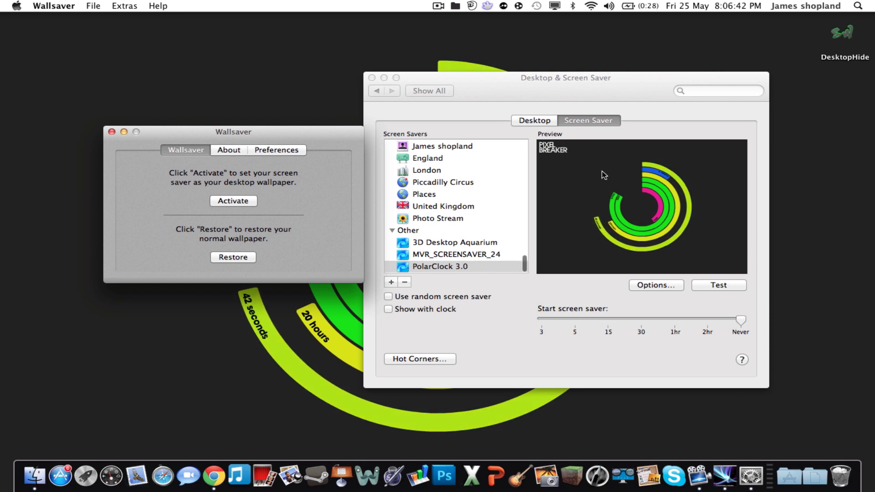
{"action": "left_click_drag", "start_coordinate": [552, 75], "coordinate": [618, 93]}
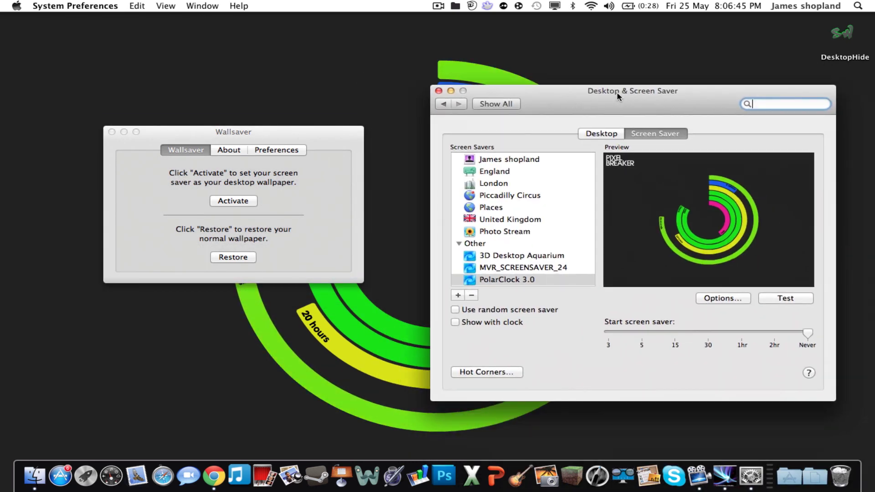
In Wallsaver's Preferences, choose Flurry instead of PolarClock 3 as the wallpaper screen saver.
{"action": "left_click", "coordinate": [301, 153]}
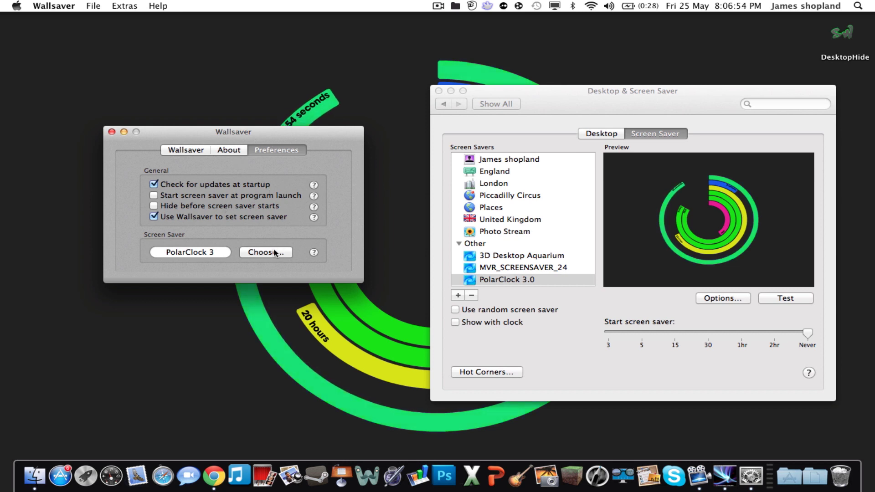
{"action": "left_click", "coordinate": [276, 254]}
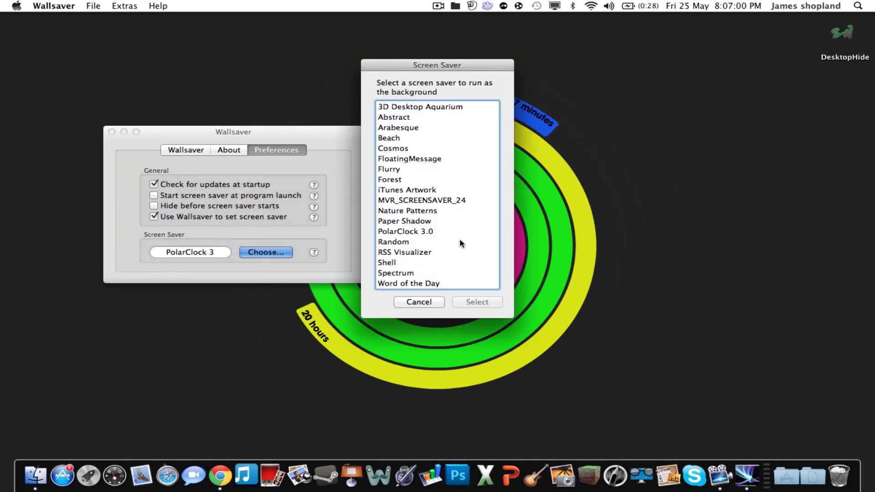
{"action": "scroll", "coordinate": [460, 239], "scroll_direction": "down", "scroll_amount": 1}
{"action": "scroll", "coordinate": [459, 240], "scroll_direction": "up", "scroll_amount": 2}
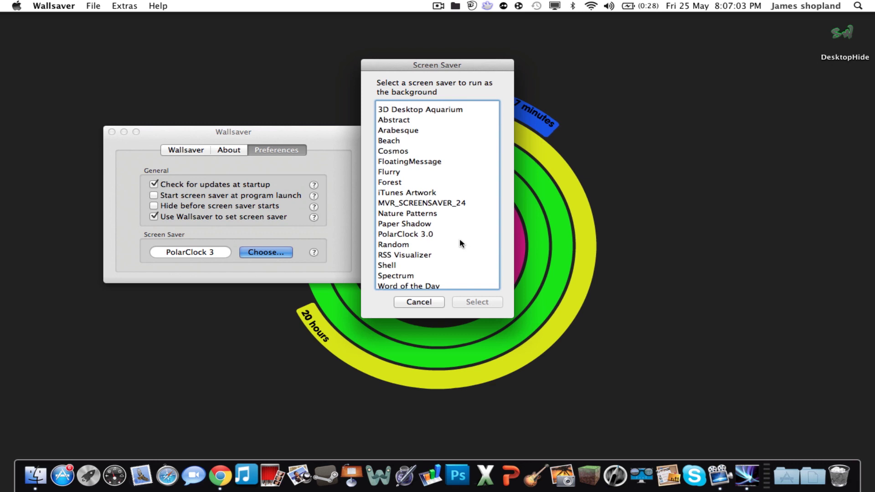
{"action": "left_click", "coordinate": [390, 174]}
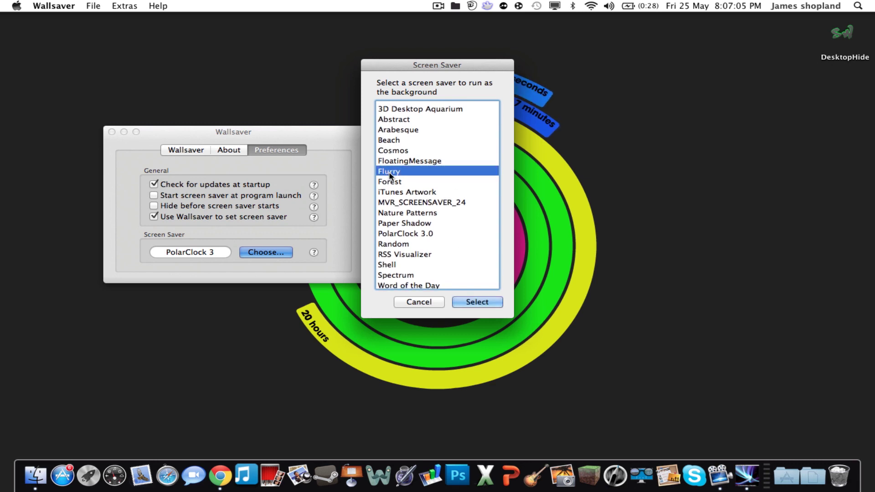
{"action": "left_click", "coordinate": [475, 303]}
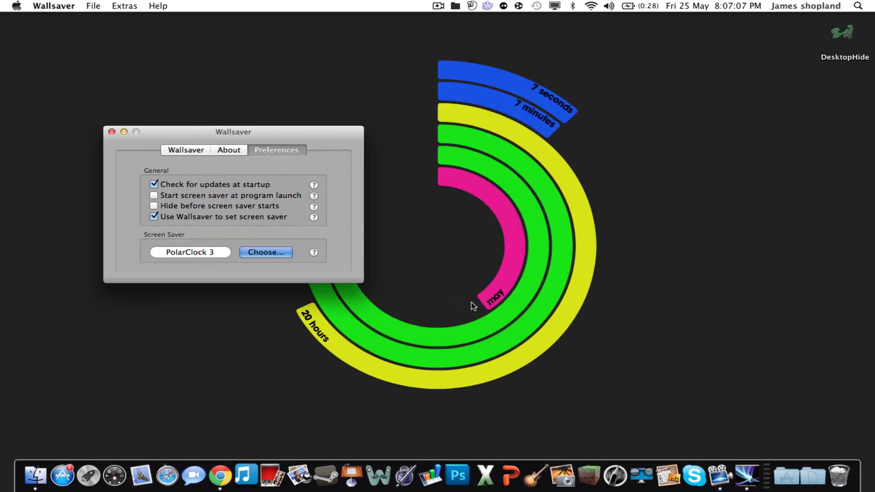
Activate Flurry as the desktop wallpaper from the Wallsaver tab and confirm the restart.
{"action": "left_click", "coordinate": [201, 154]}
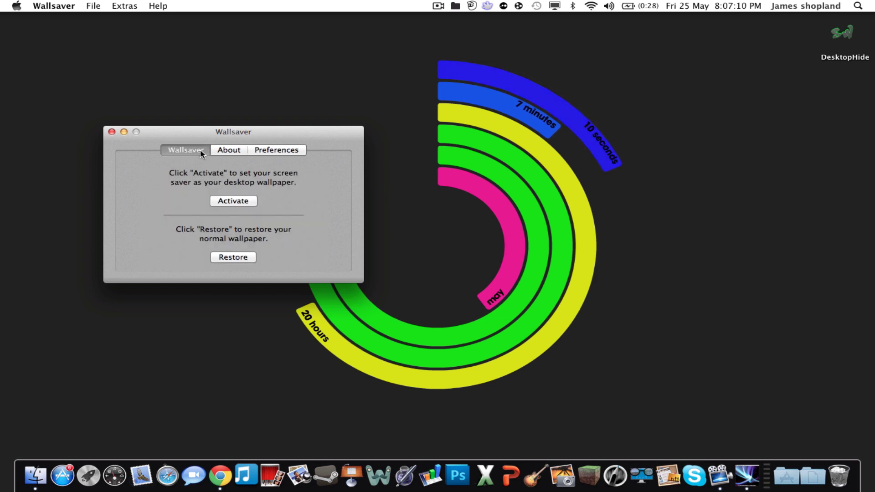
{"action": "left_click", "coordinate": [233, 201]}
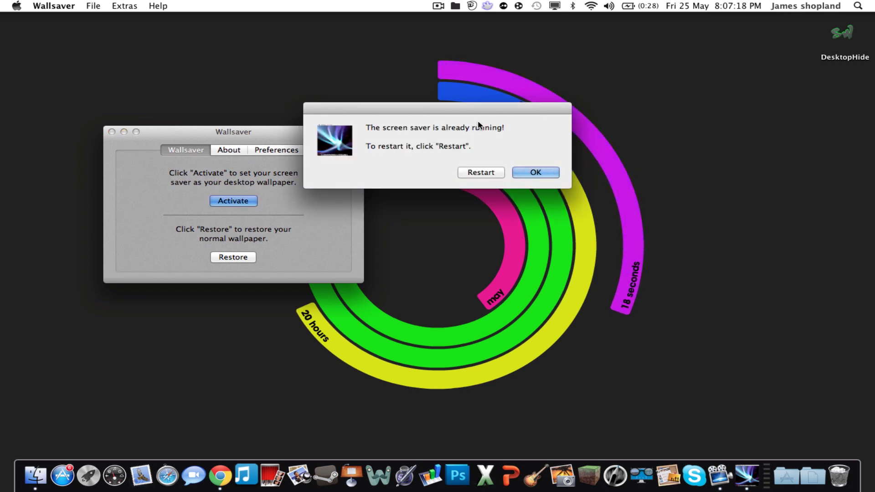
{"action": "left_click", "coordinate": [497, 172]}
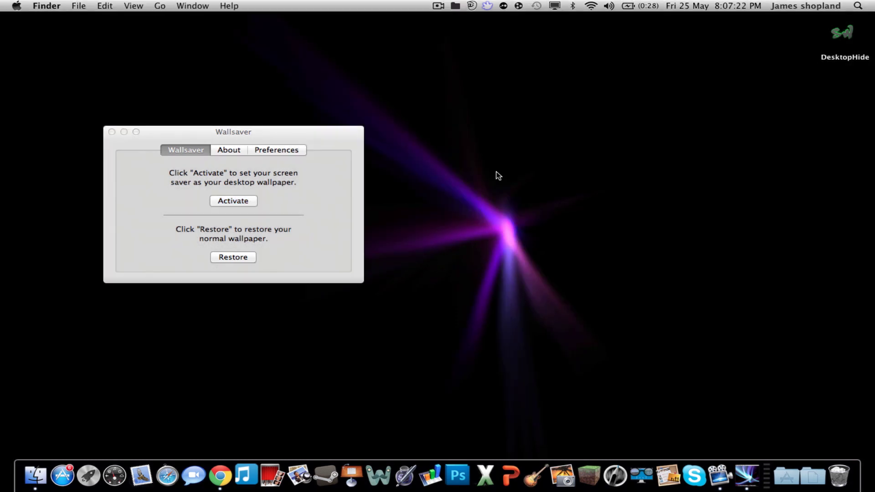
{"action": "left_click_drag", "start_coordinate": [498, 175], "coordinate": [592, 234]}
{"action": "left_click_drag", "start_coordinate": [618, 138], "coordinate": [457, 382]}
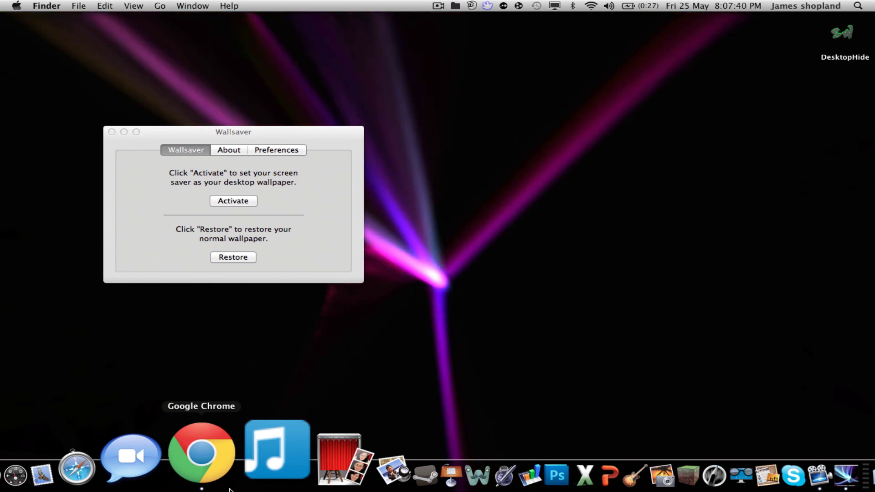
Bring Chrome back and navigate to google.com.
{"action": "left_click", "coordinate": [234, 474]}
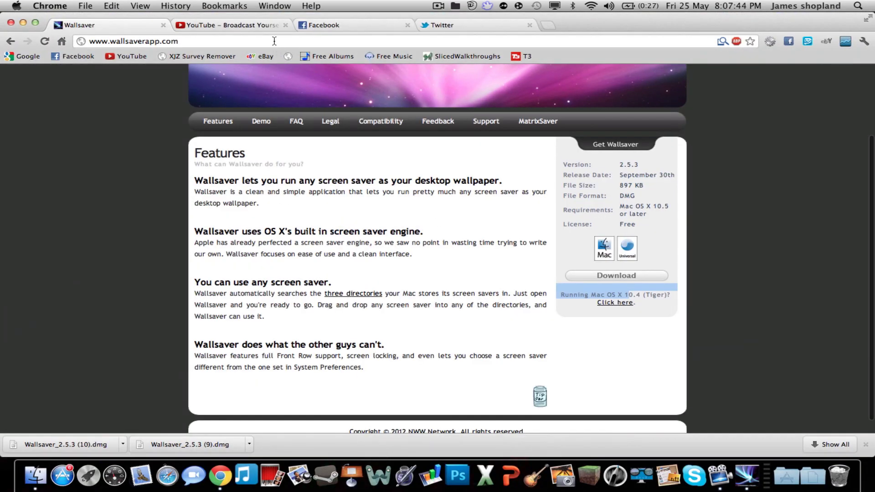
{"action": "left_click", "coordinate": [274, 41]}
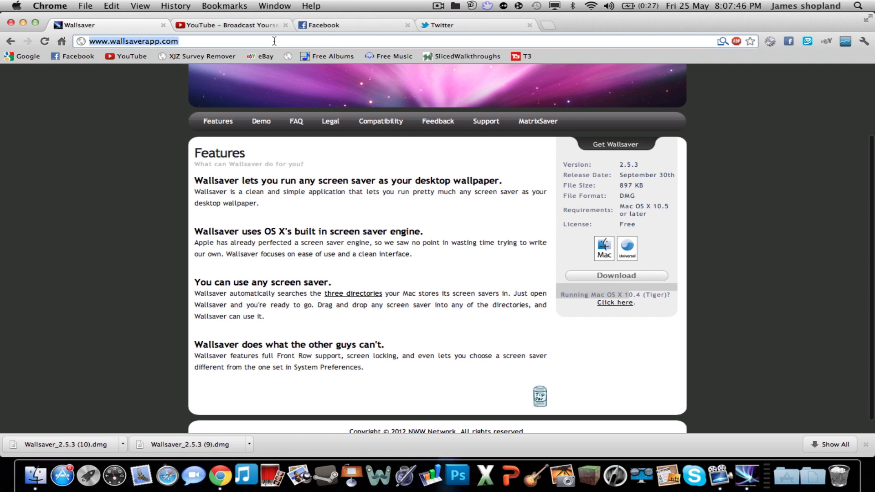
{"action": "type", "text": "ggo"}
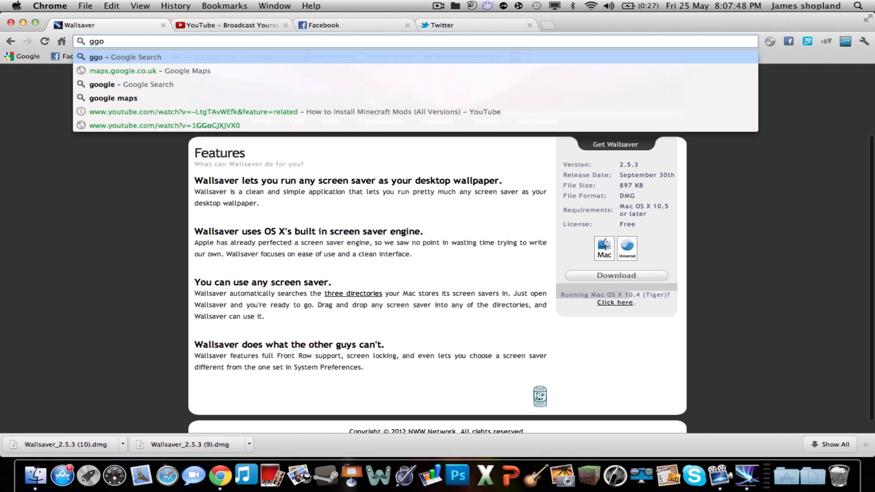
{"action": "key", "text": "BackSpace"}
{"action": "key", "text": "BackSpace"}
{"action": "type", "text": "oogle.com"}
{"action": "key", "text": "Return"}
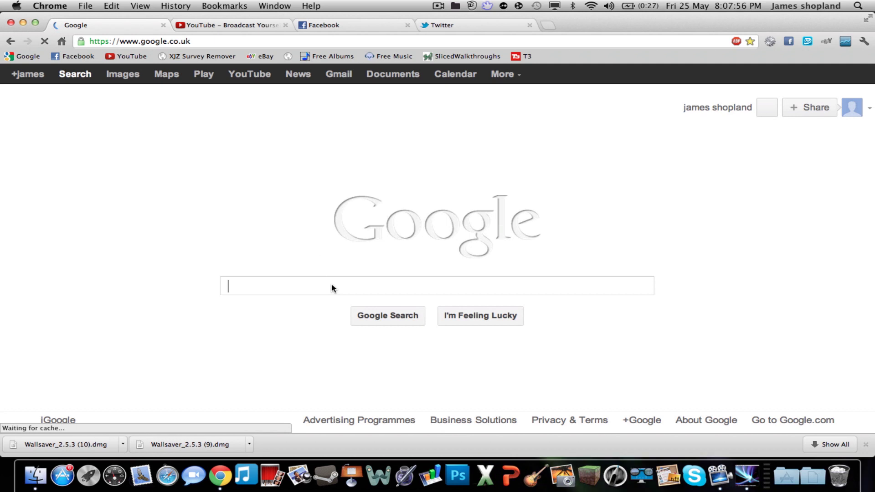
Search Google for 'mac screensavers' and scroll through the results.
{"action": "left_click", "coordinate": [332, 286]}
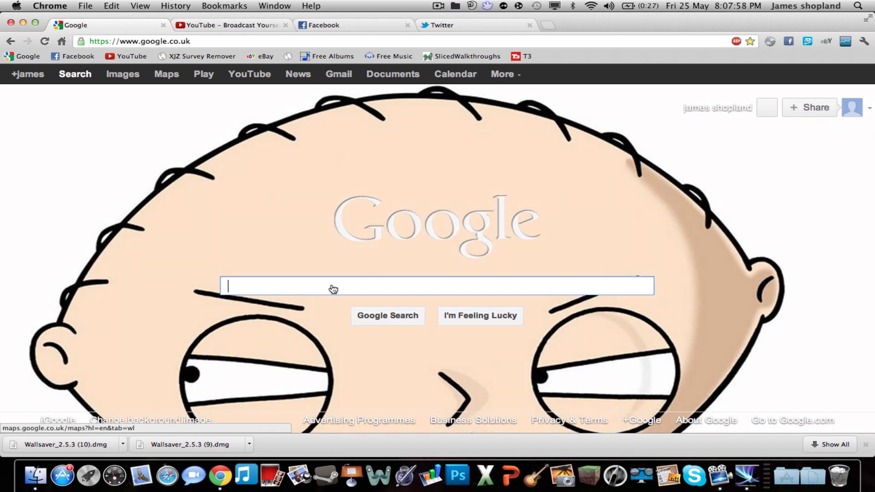
{"action": "type", "text": "mac"}
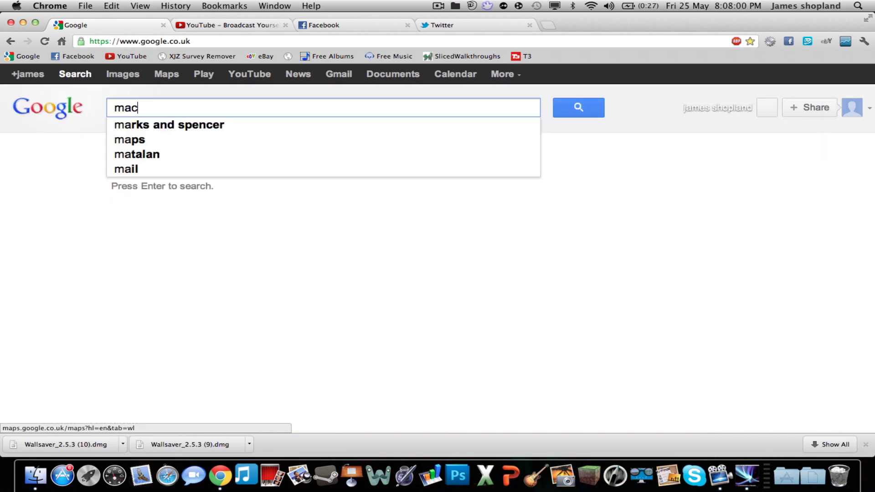
{"action": "type", "text": " screensavers"}
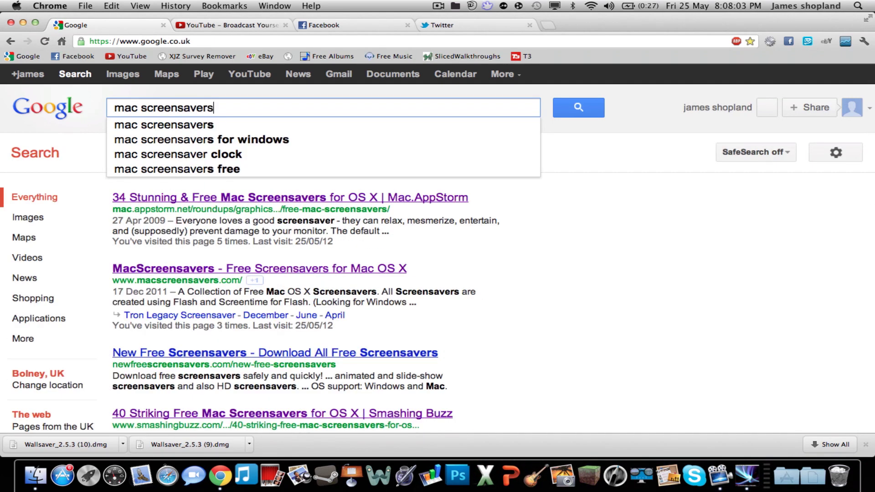
{"action": "key", "text": "Return"}
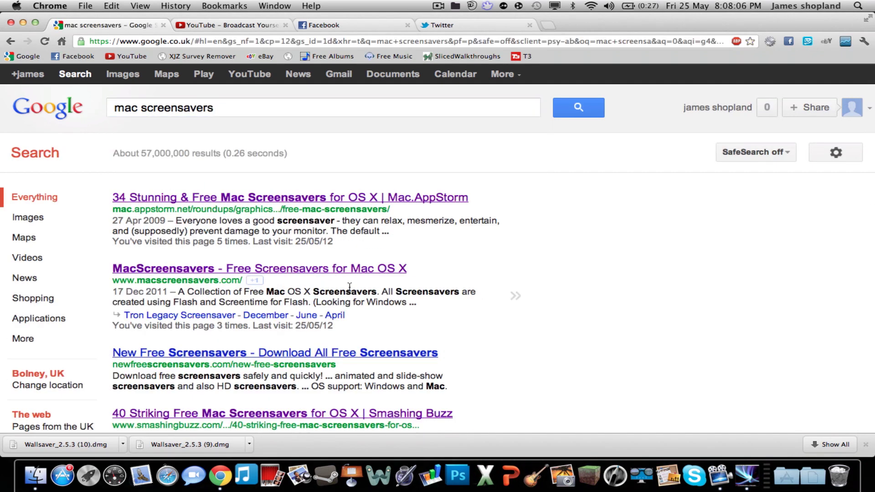
{"action": "scroll", "coordinate": [350, 286], "scroll_direction": "down", "scroll_amount": 5}
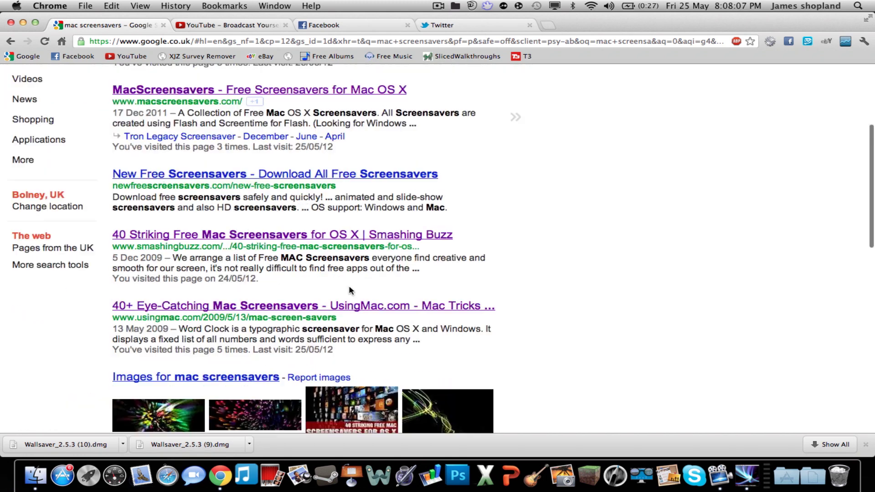
Open the UsingMac Mac screensavers article and scroll to the Matrix Saver entry.
{"action": "left_click", "coordinate": [263, 309]}
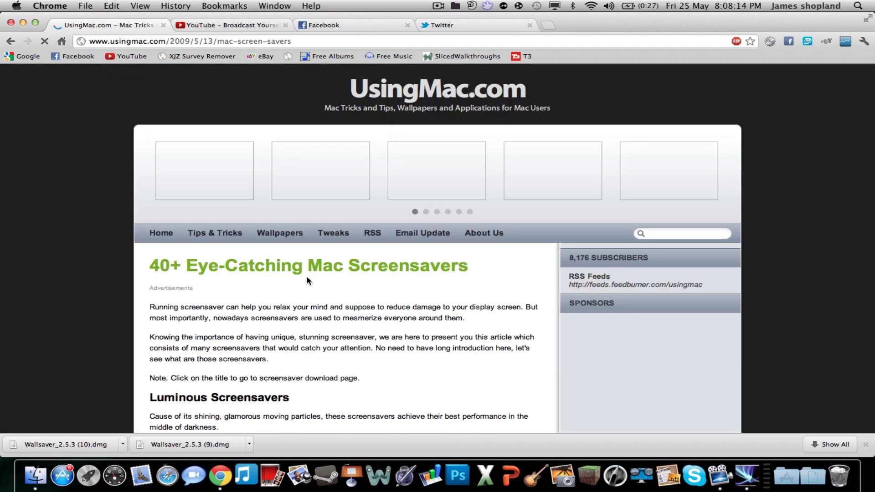
{"action": "scroll", "coordinate": [307, 278], "scroll_direction": "down", "scroll_amount": 3}
{"action": "scroll", "coordinate": [307, 280], "scroll_direction": "down", "scroll_amount": 3}
{"action": "scroll", "coordinate": [307, 280], "scroll_direction": "up", "scroll_amount": 5}
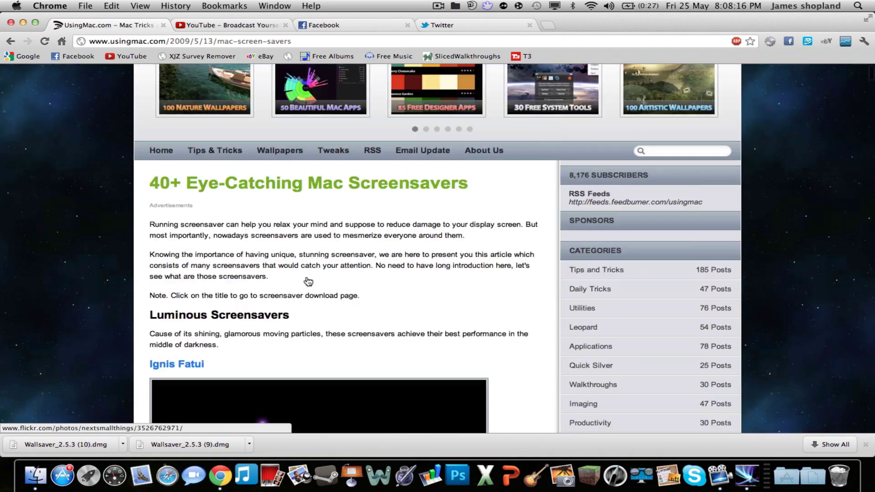
{"action": "scroll", "coordinate": [306, 276], "scroll_direction": "down", "scroll_amount": 4}
{"action": "scroll", "coordinate": [327, 253], "scroll_direction": "down", "scroll_amount": 12}
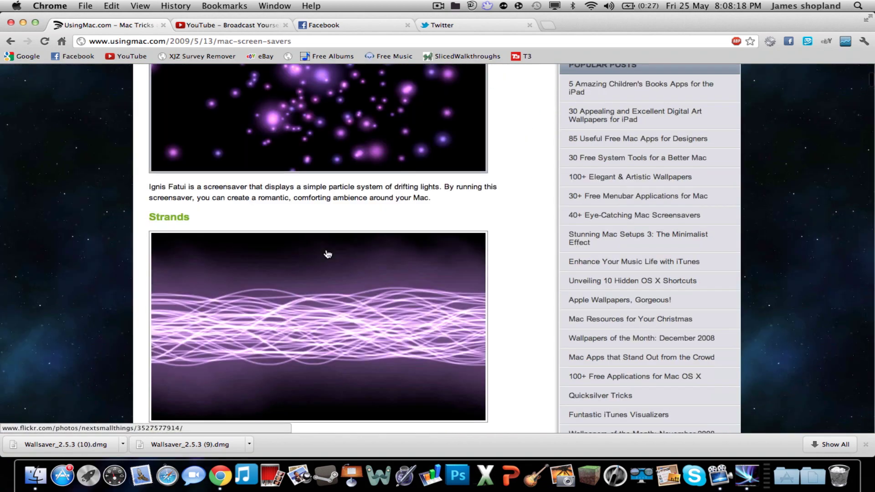
{"action": "scroll", "coordinate": [327, 260], "scroll_direction": "down", "scroll_amount": 15}
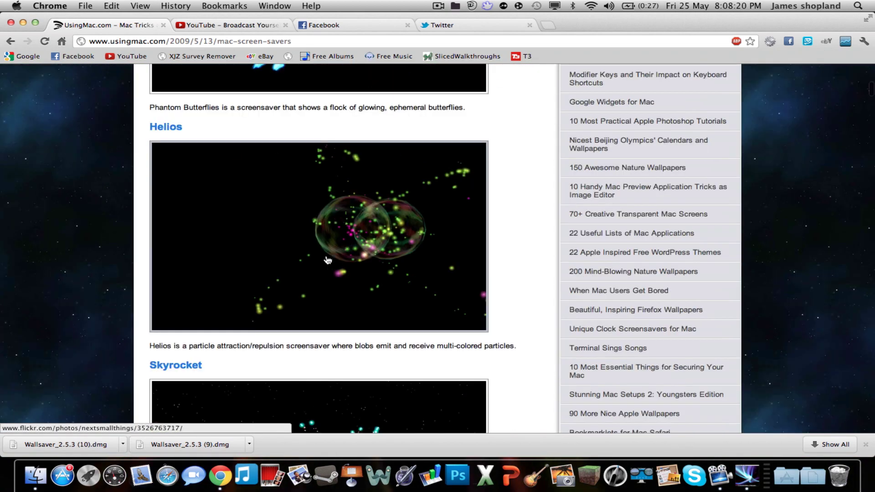
{"action": "scroll", "coordinate": [328, 260], "scroll_direction": "down", "scroll_amount": 8}
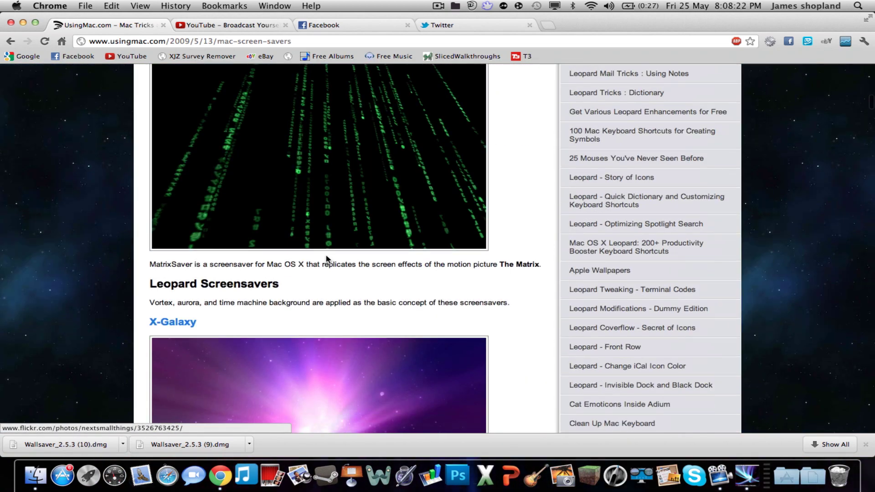
{"action": "scroll", "coordinate": [194, 176], "scroll_direction": "up", "scroll_amount": 3}
Open the Matrix Saver page on NWW Network and download MatrixSaver v2.0.
{"action": "mouse_move", "coordinate": [192, 173]}
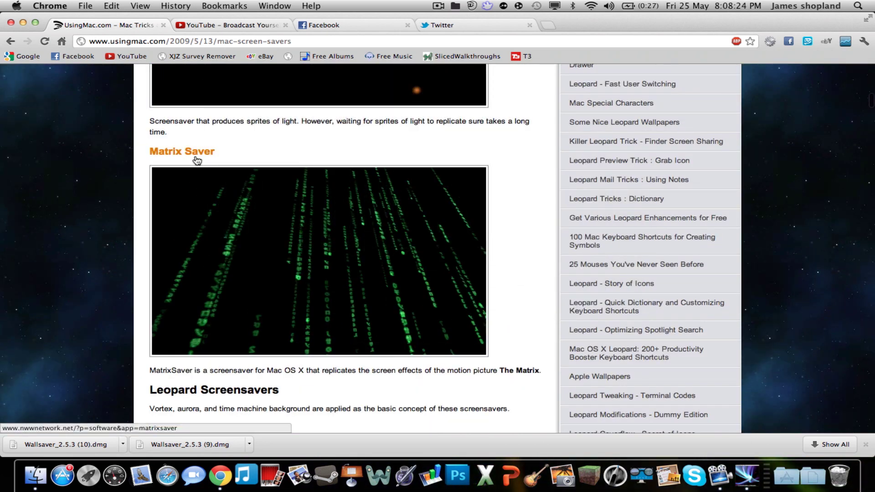
{"action": "left_click", "coordinate": [195, 154]}
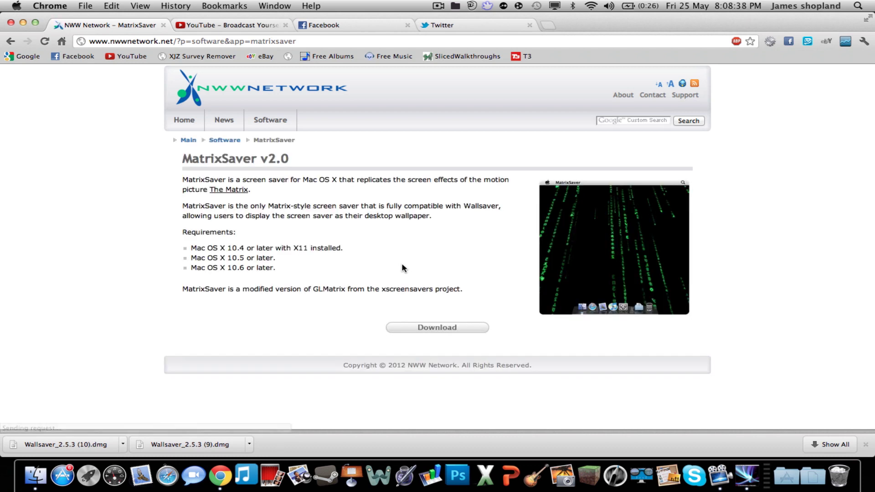
{"action": "left_click", "coordinate": [436, 329]}
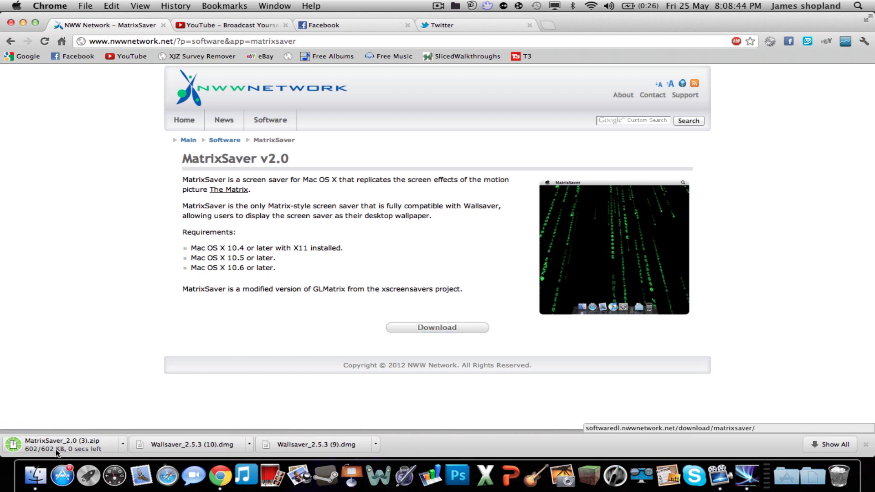
Unzip MatrixSaver_2.0 (3).zip in James > Downloads and select GLMatrix.saver in MatrixSaver 3.
{"action": "left_click", "coordinate": [37, 483]}
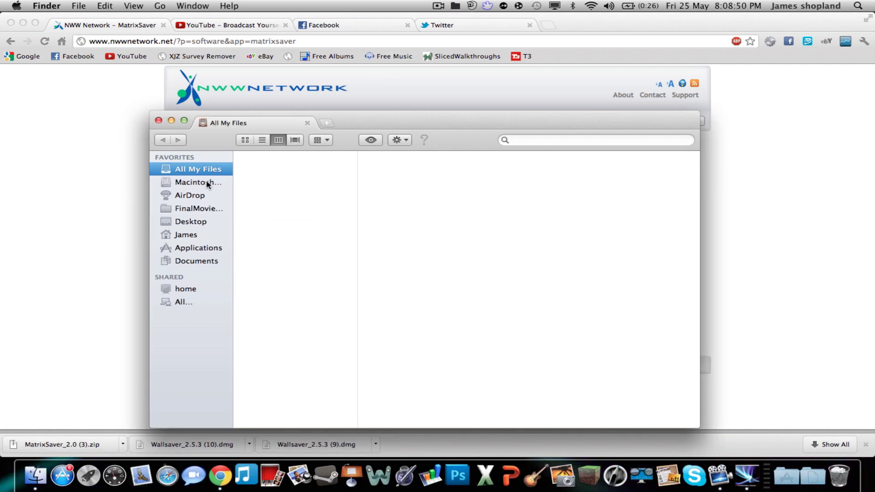
{"action": "left_click", "coordinate": [197, 237]}
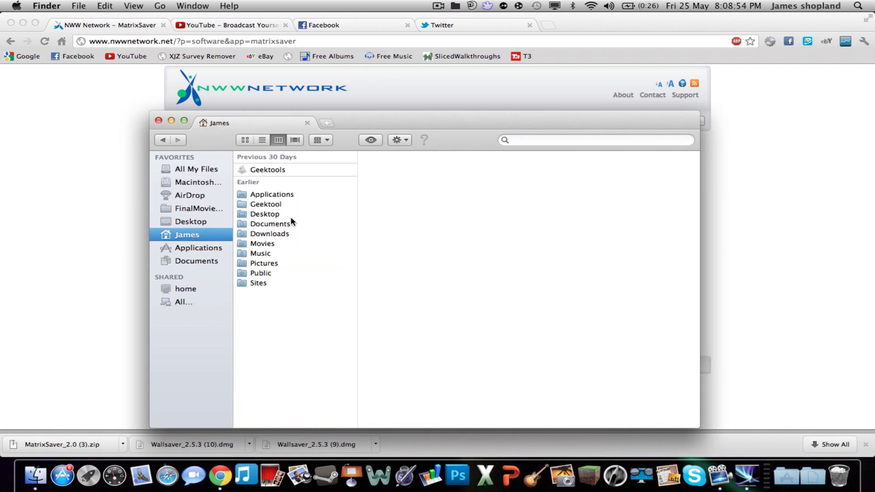
{"action": "left_click", "coordinate": [282, 234]}
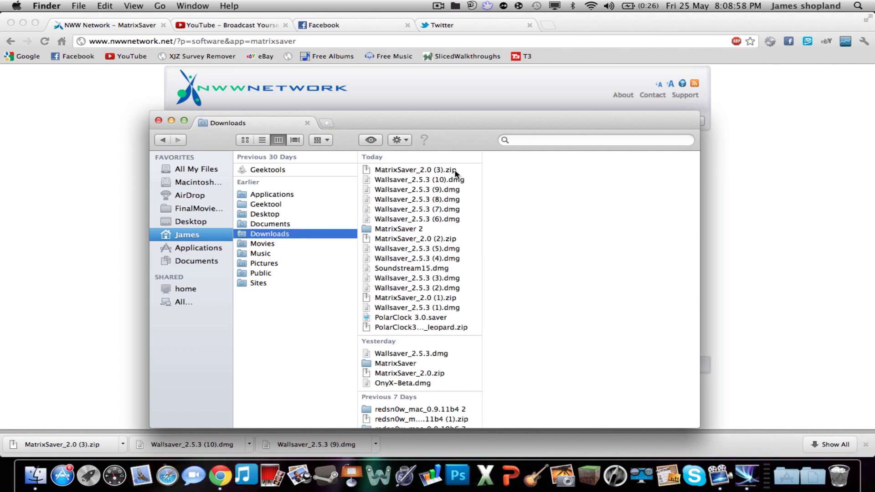
{"action": "left_click", "coordinate": [416, 170]}
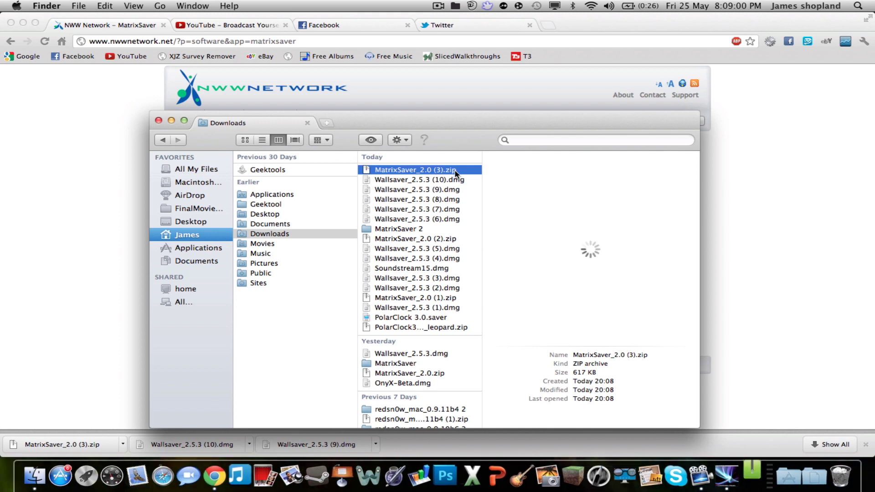
{"action": "double_click", "coordinate": [456, 173]}
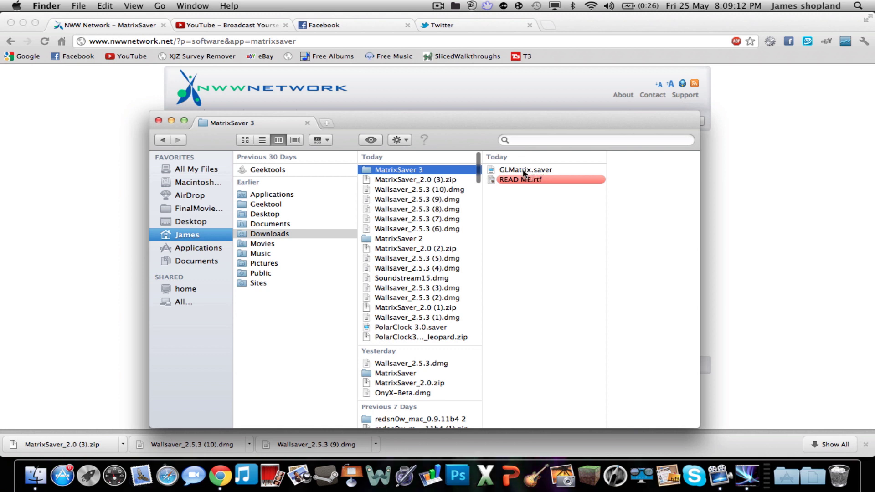
{"action": "left_click", "coordinate": [541, 173]}
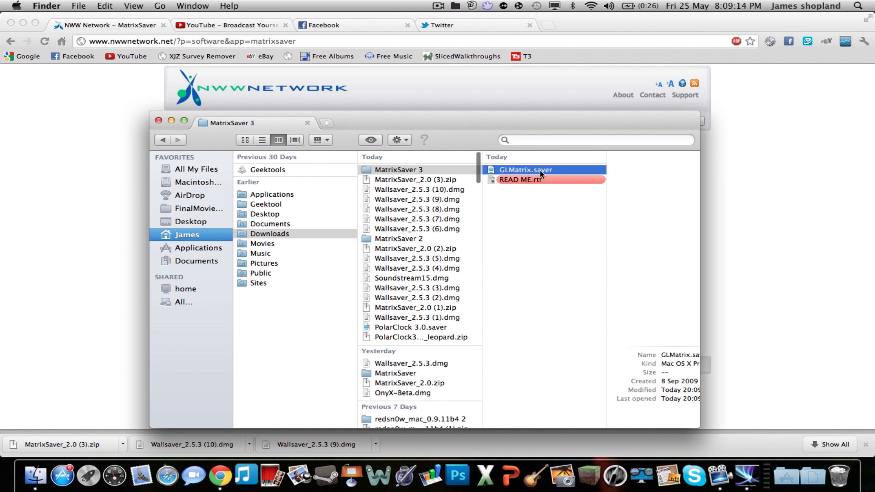
Install GLMatrix.saver as a screen saver for this user only.
{"action": "double_click", "coordinate": [541, 174]}
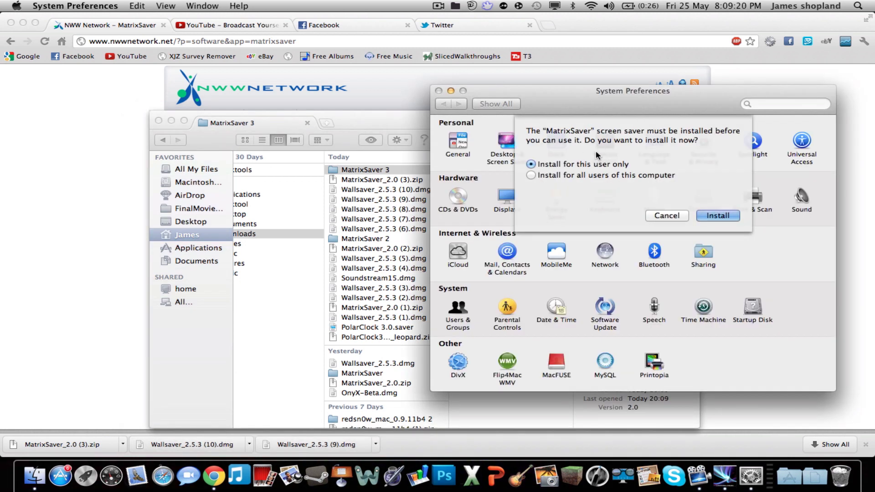
{"action": "left_click_drag", "start_coordinate": [562, 94], "coordinate": [518, 80]}
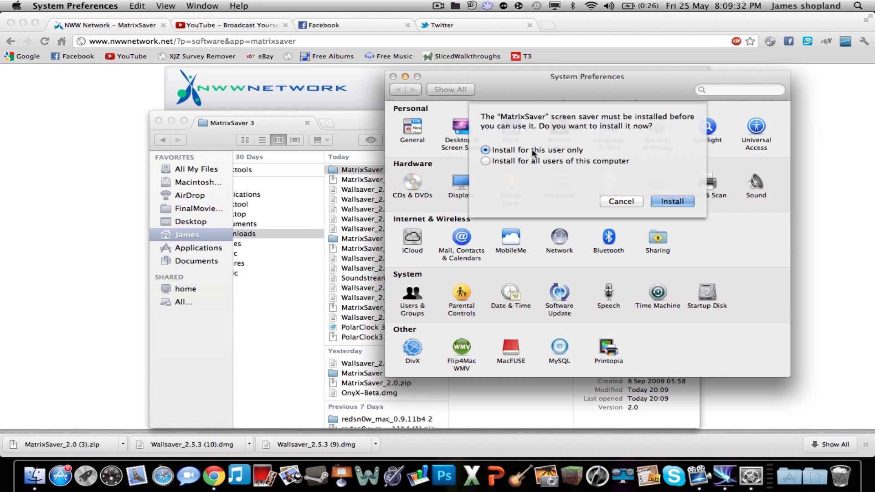
{"action": "left_click", "coordinate": [672, 202]}
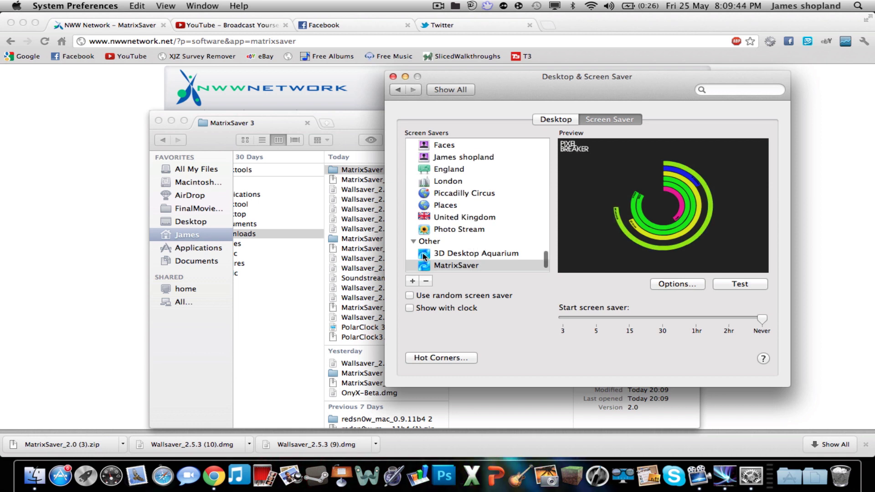
Select 3D Desktop Aquarium, then PolarClock 3.0, in the Screen Savers list.
{"action": "left_click", "coordinate": [452, 254]}
{"action": "scroll", "coordinate": [453, 254], "scroll_direction": "down", "scroll_amount": 2}
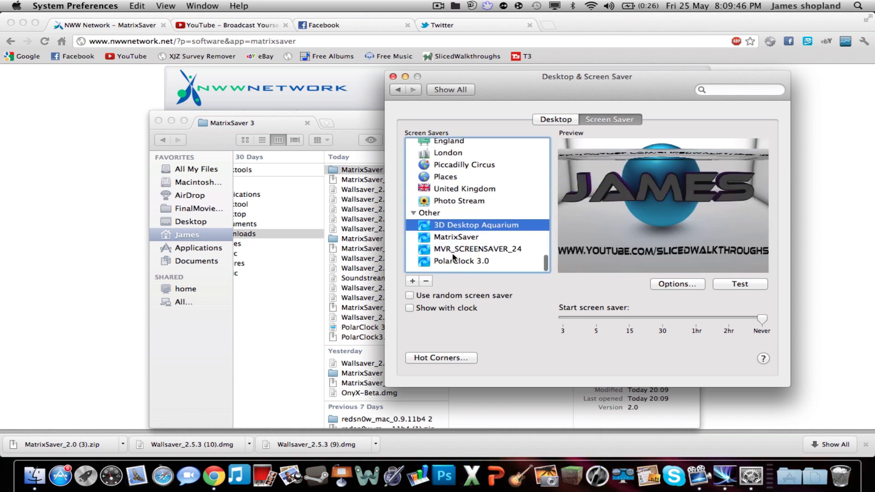
{"action": "left_click", "coordinate": [476, 265]}
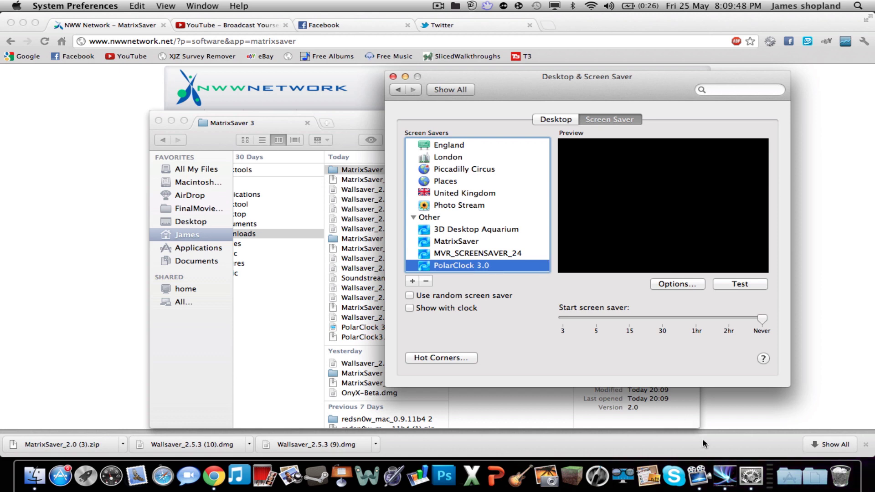
Launch Wallsaver, clear Chrome and Finder from the desktop, and open its preferences.
{"action": "left_click", "coordinate": [725, 476]}
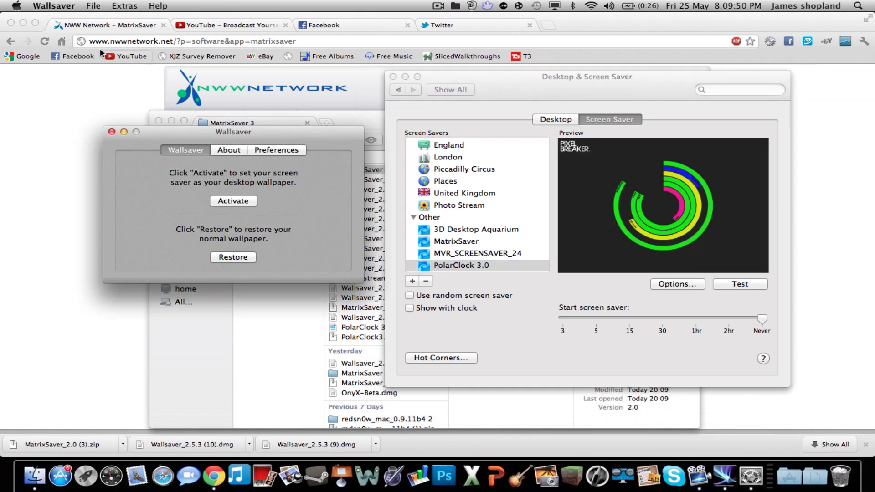
{"action": "left_click", "coordinate": [20, 26]}
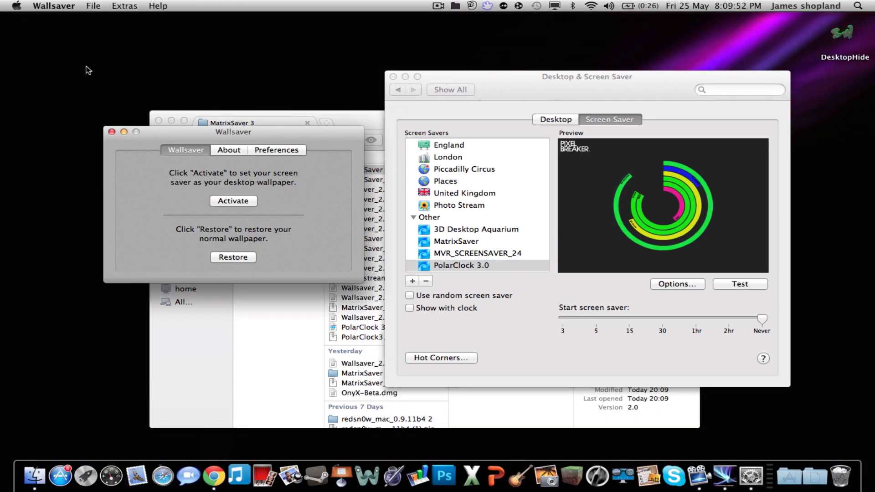
{"action": "left_click", "coordinate": [171, 120]}
{"action": "left_click", "coordinate": [276, 150]}
{"action": "left_click", "coordinate": [276, 150]}
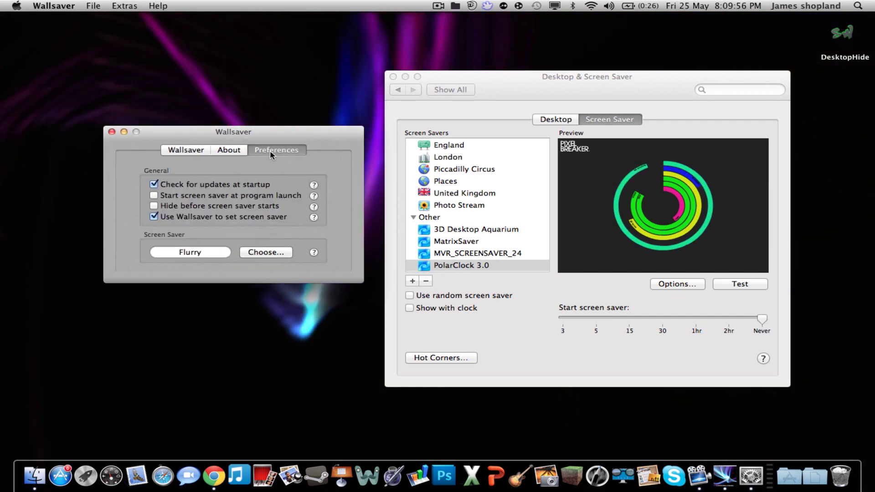
Select GLMatrix as the background screen saver and activate it as wallpaper.
{"action": "left_click", "coordinate": [274, 252]}
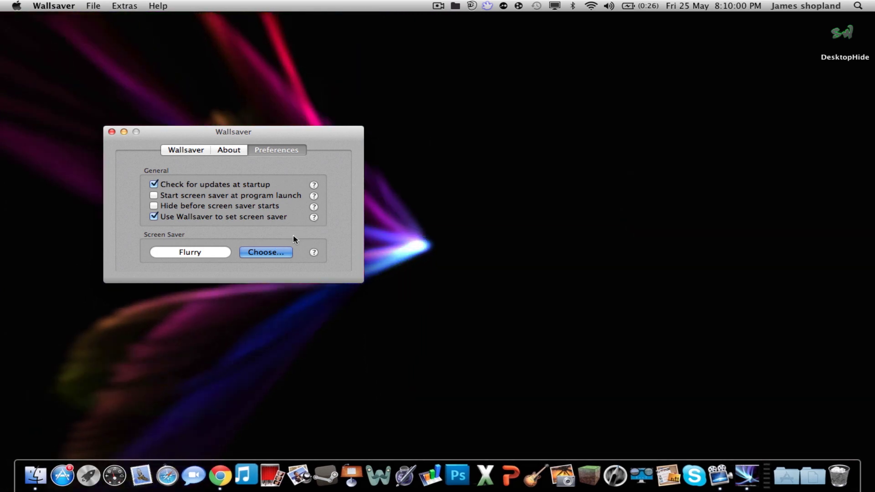
{"action": "scroll", "coordinate": [463, 228], "scroll_direction": "down", "scroll_amount": 2}
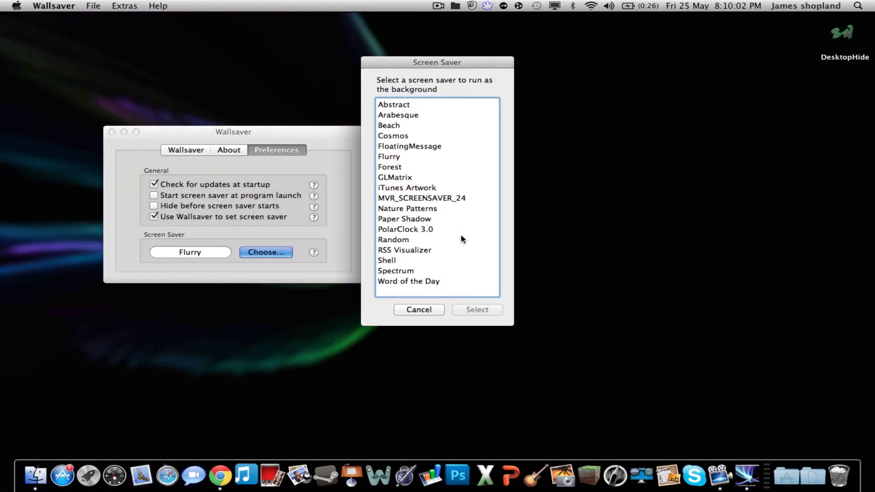
{"action": "scroll", "coordinate": [462, 219], "scroll_direction": "up", "scroll_amount": 2}
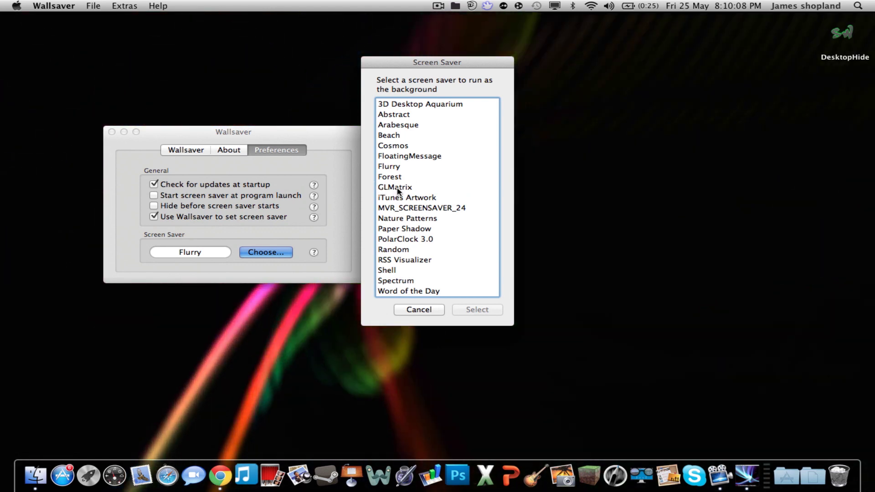
{"action": "left_click", "coordinate": [391, 188]}
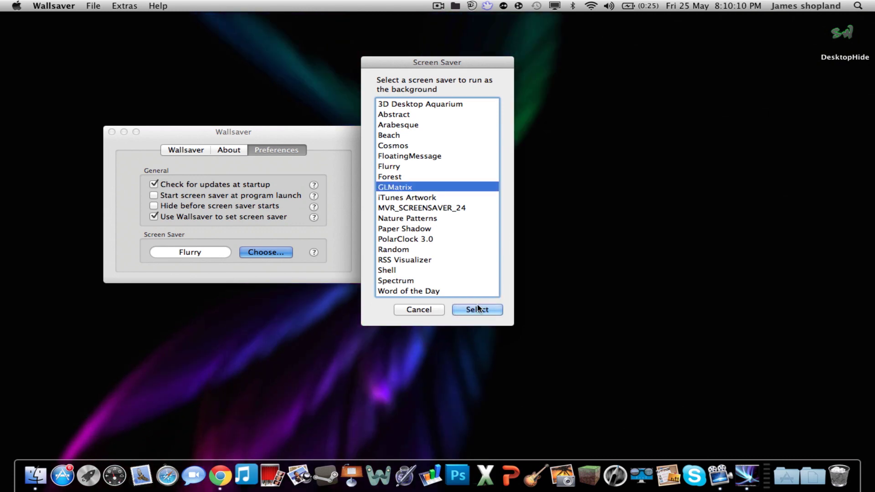
{"action": "left_click", "coordinate": [477, 310]}
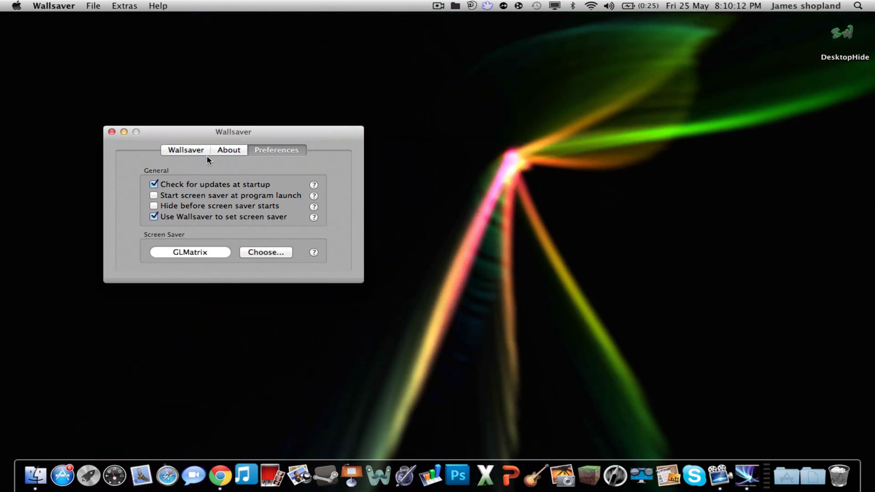
{"action": "left_click", "coordinate": [195, 150]}
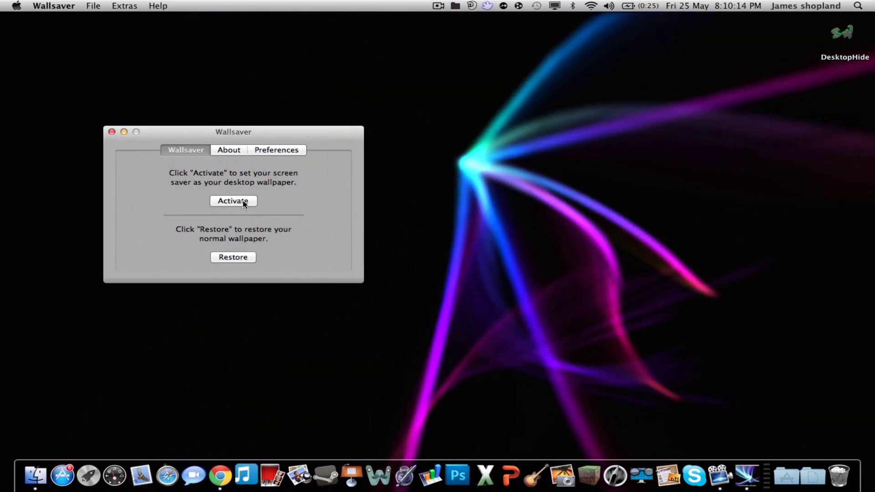
{"action": "left_click", "coordinate": [243, 202]}
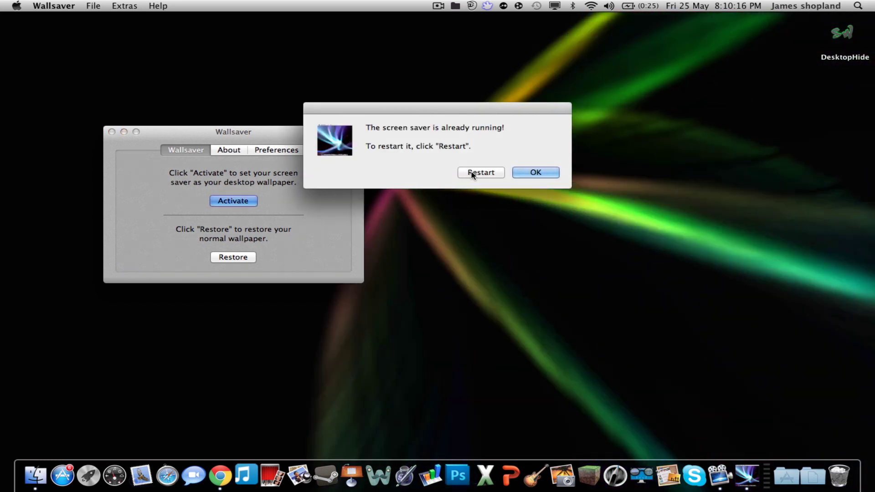
Restart the already-running wallpaper screen saver and drag the Wallsaver window aside.
{"action": "left_click", "coordinate": [478, 172]}
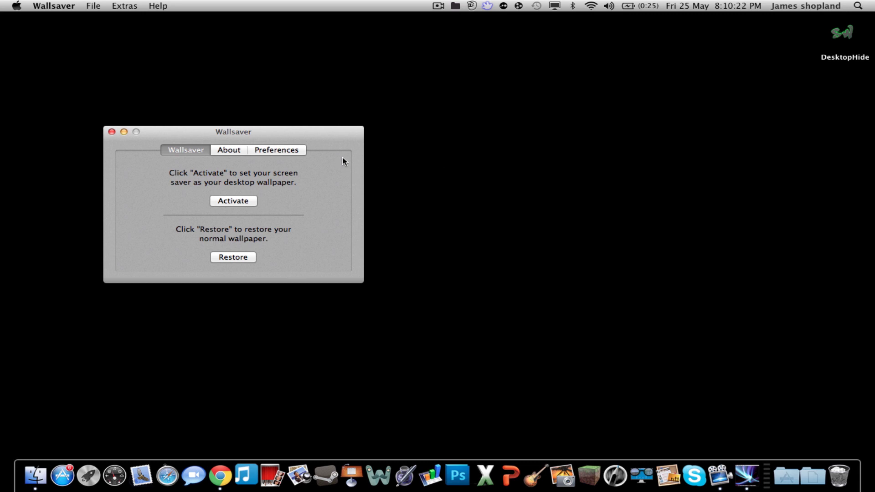
{"action": "left_click_drag", "start_coordinate": [274, 131], "coordinate": [323, 133]}
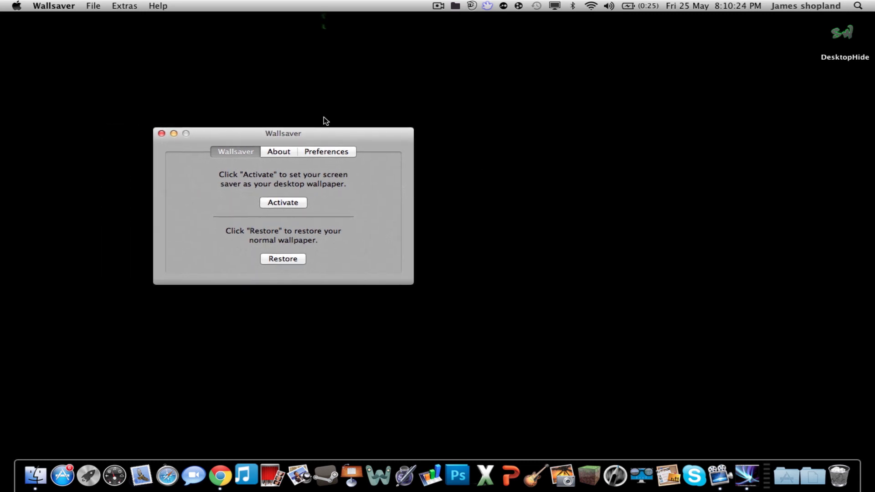
{"action": "left_click_drag", "start_coordinate": [276, 18], "coordinate": [372, 89]}
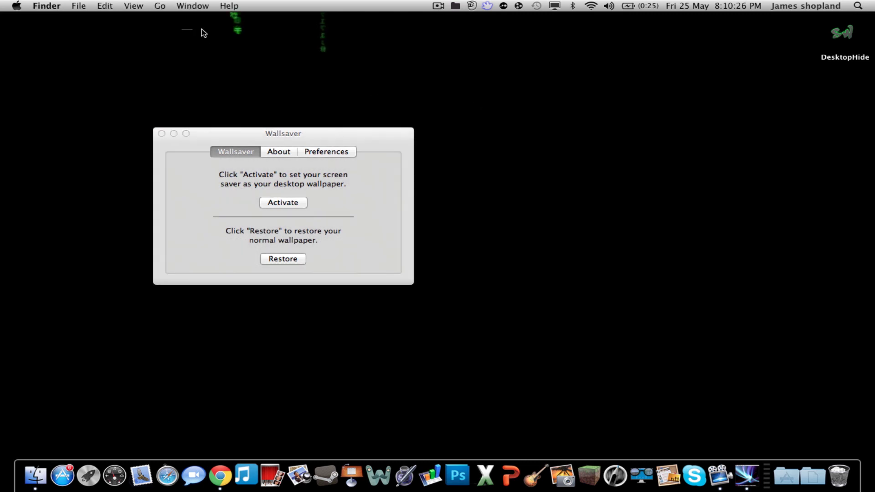
{"action": "left_click_drag", "start_coordinate": [249, 33], "coordinate": [592, 122]}
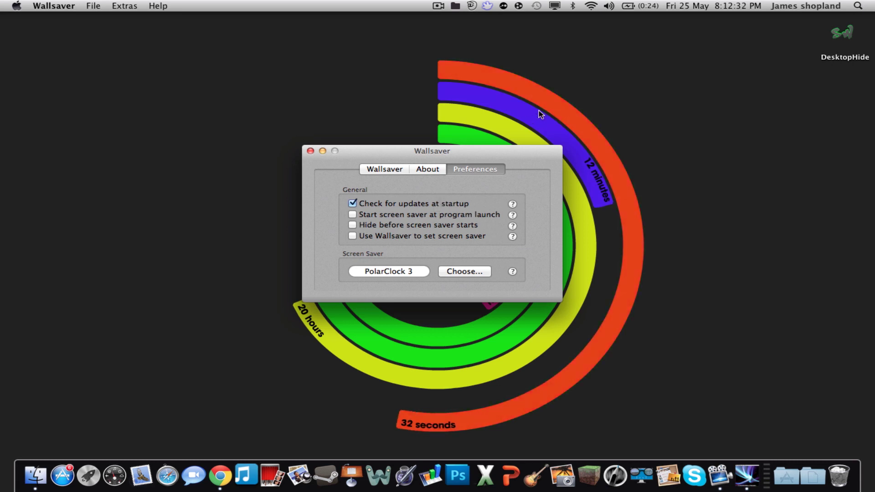
Pick GLMatrix again in place of PolarClock 3 and activate it as the desktop wallpaper.
{"action": "left_click", "coordinate": [478, 271]}
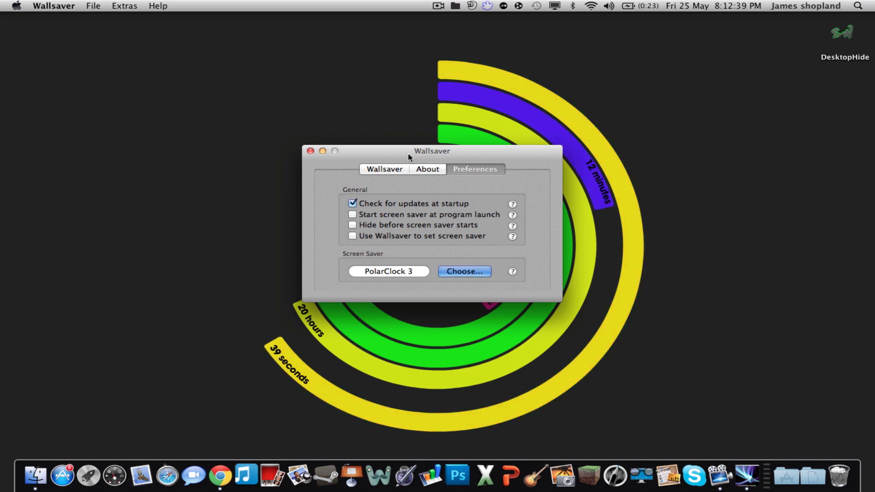
{"action": "left_click", "coordinate": [465, 271]}
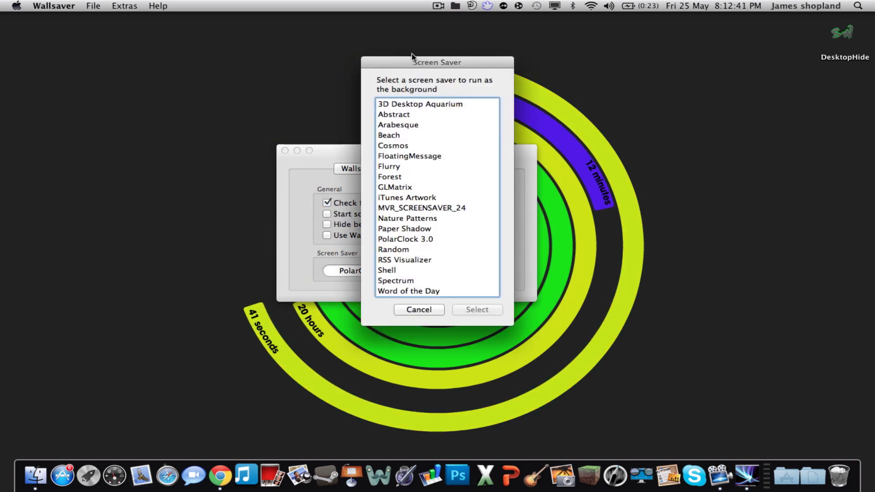
{"action": "left_click_drag", "start_coordinate": [413, 63], "coordinate": [453, 74]}
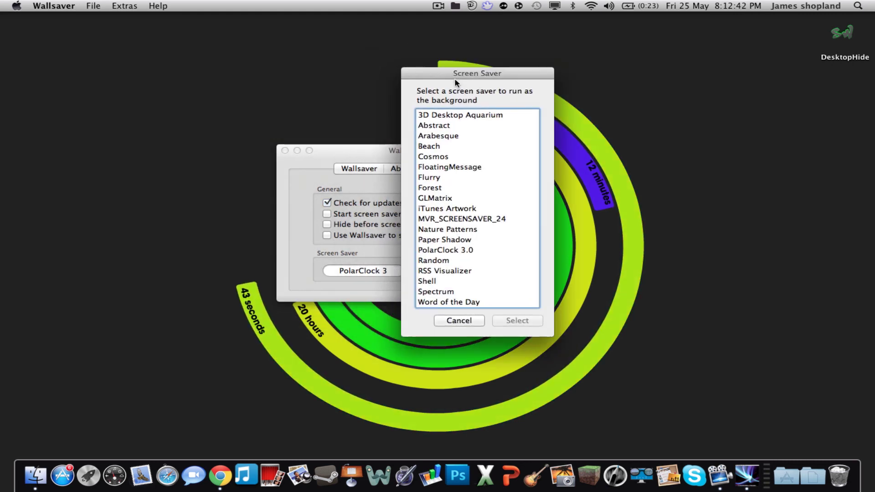
{"action": "left_click", "coordinate": [444, 200]}
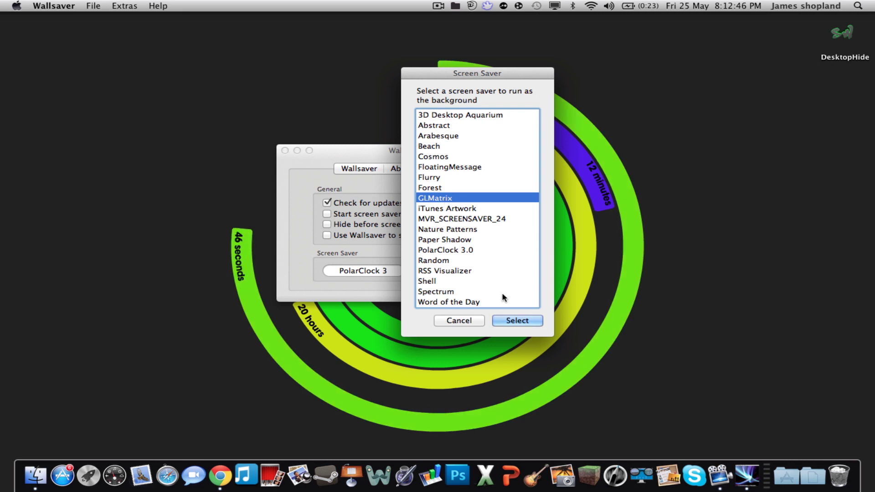
{"action": "left_click", "coordinate": [515, 321]}
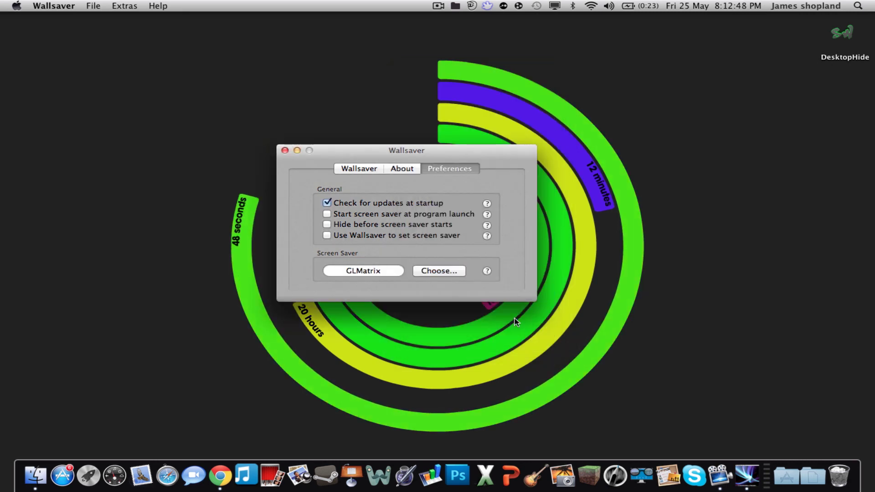
{"action": "left_click", "coordinate": [376, 170]}
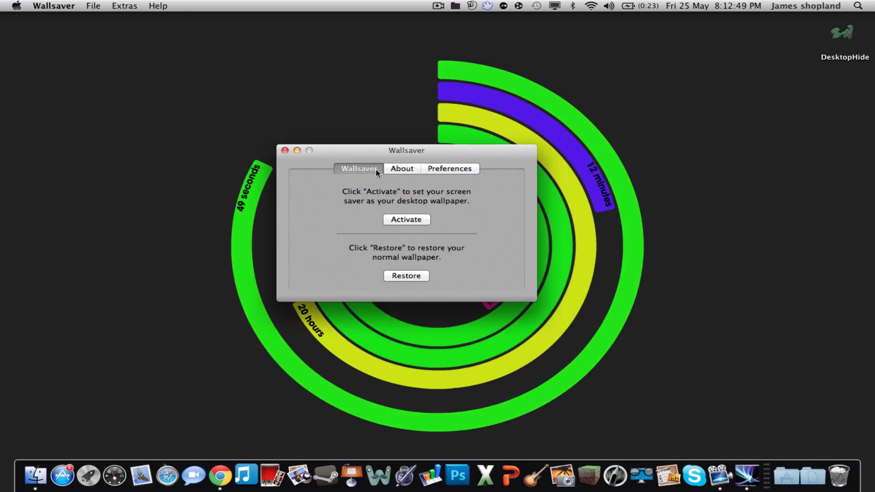
{"action": "left_click", "coordinate": [414, 222]}
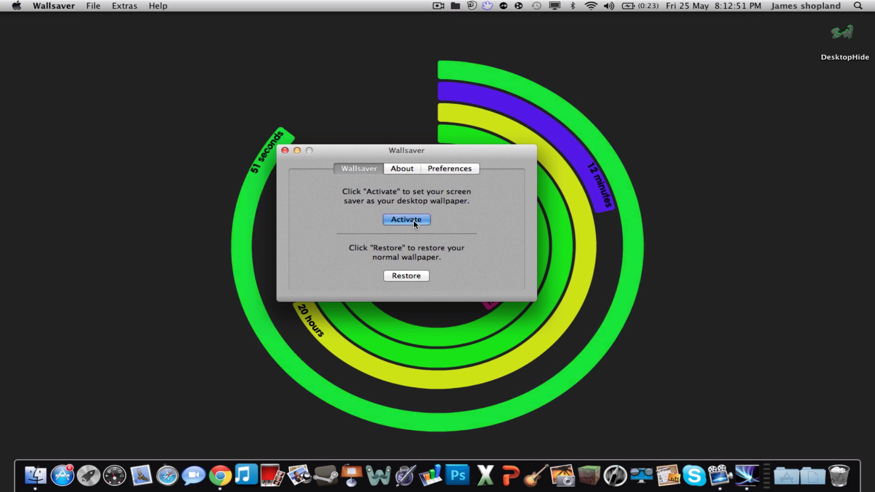
Restart the running wallpaper, then enable 'Use Wallsaver to set screen saver' in Preferences.
{"action": "left_click", "coordinate": [477, 173]}
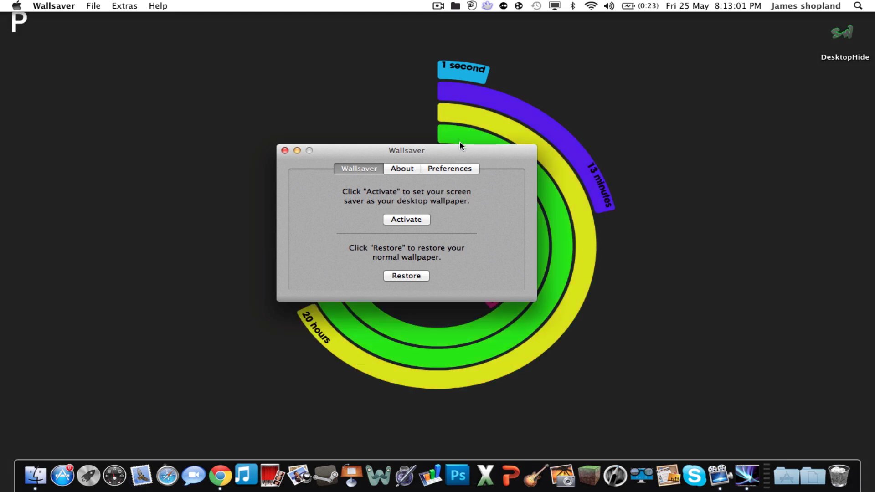
{"action": "left_click", "coordinate": [444, 175]}
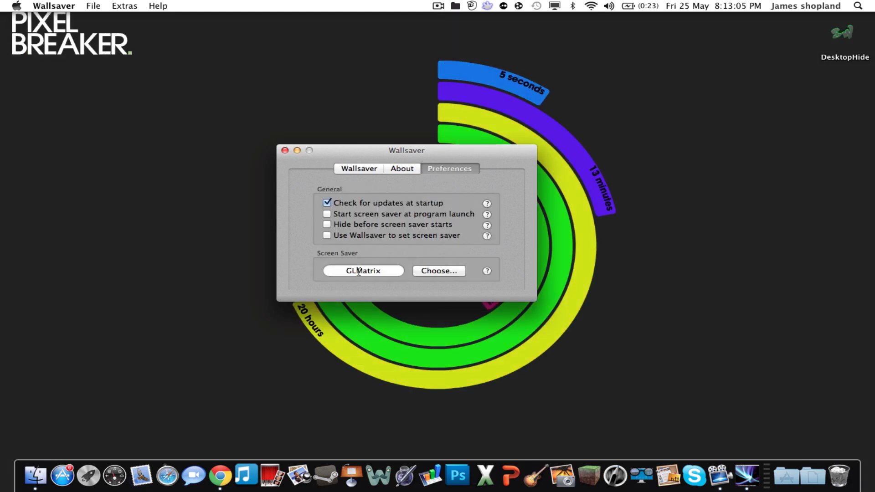
{"action": "left_click_drag", "start_coordinate": [358, 272], "coordinate": [370, 269]}
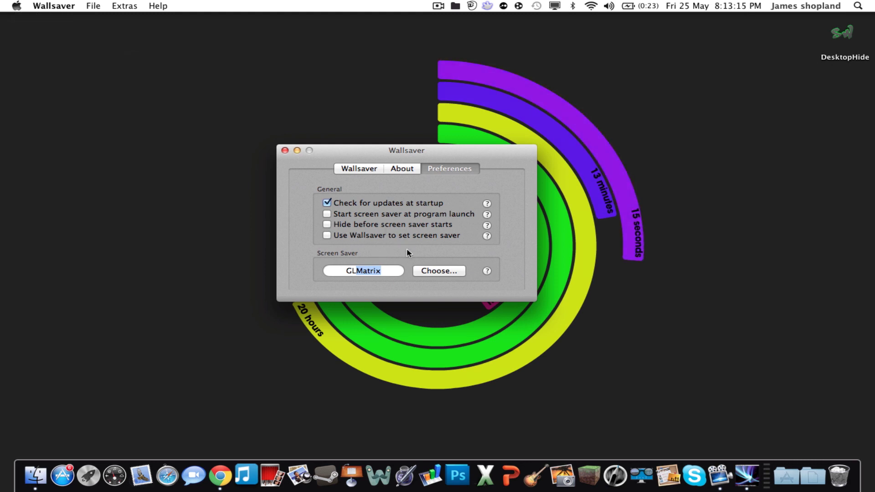
{"action": "left_click", "coordinate": [327, 235]}
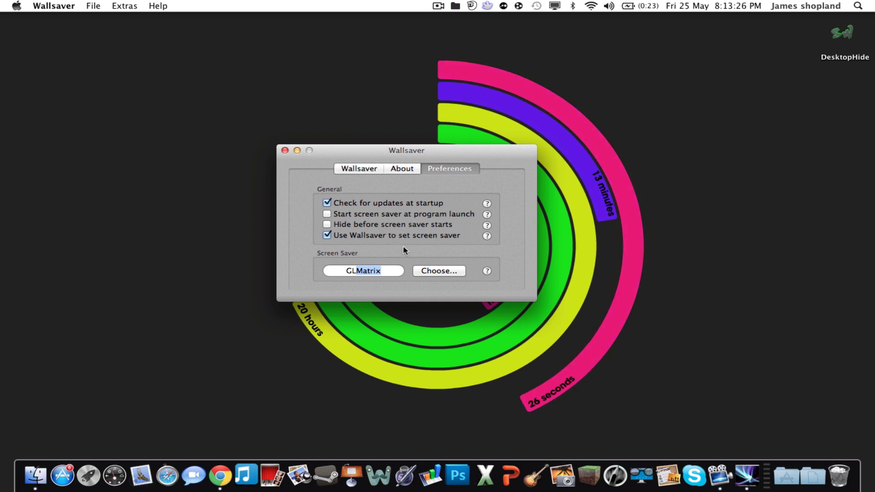
Activate and restart the wallpaper so the PolarClock rings disappear, leaving a black desktop.
{"action": "left_click", "coordinate": [359, 169]}
{"action": "left_click", "coordinate": [413, 220]}
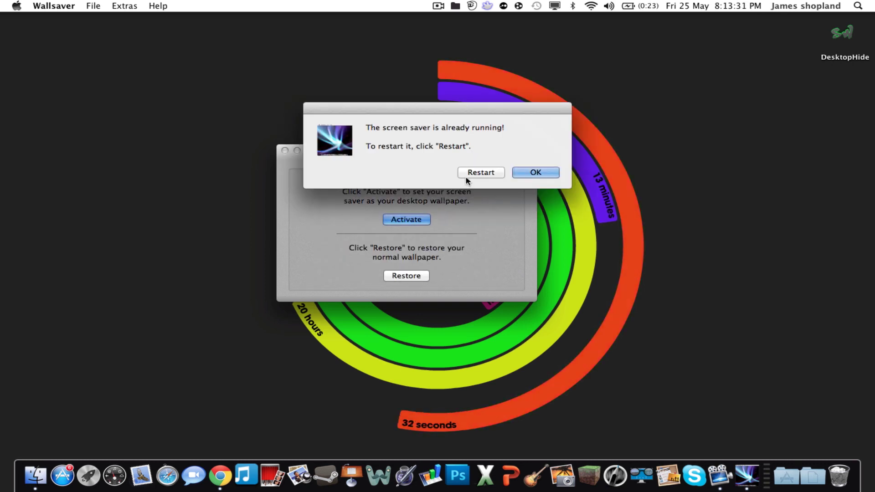
{"action": "left_click", "coordinate": [470, 178]}
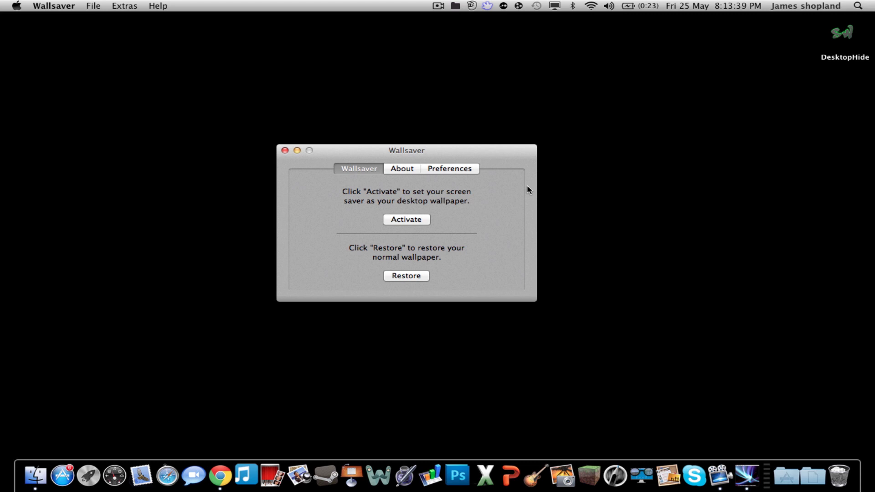
{"action": "left_click_drag", "start_coordinate": [430, 154], "coordinate": [433, 152]}
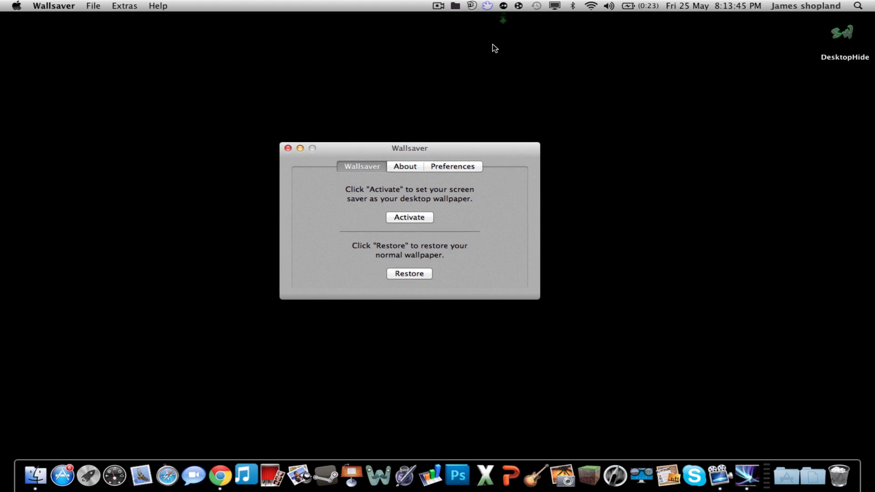